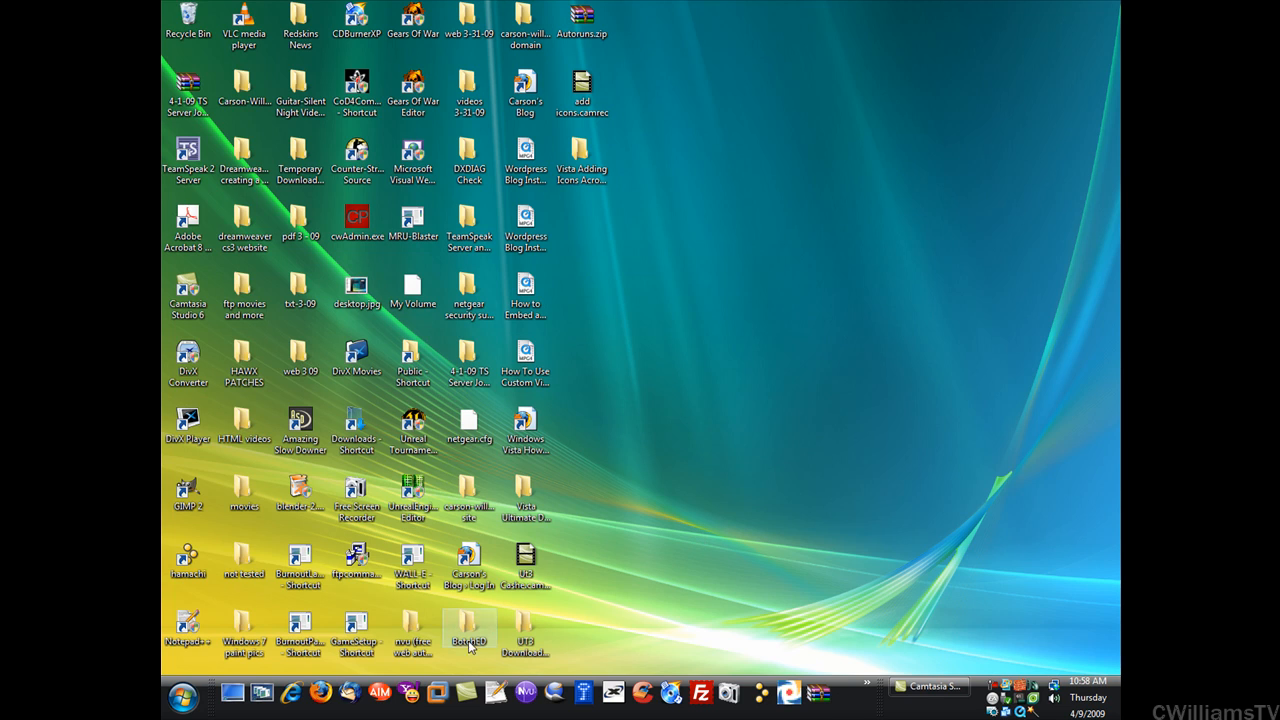
Launch System Information from Start > All Programs > Accessories > System Tools.
click(183, 697)
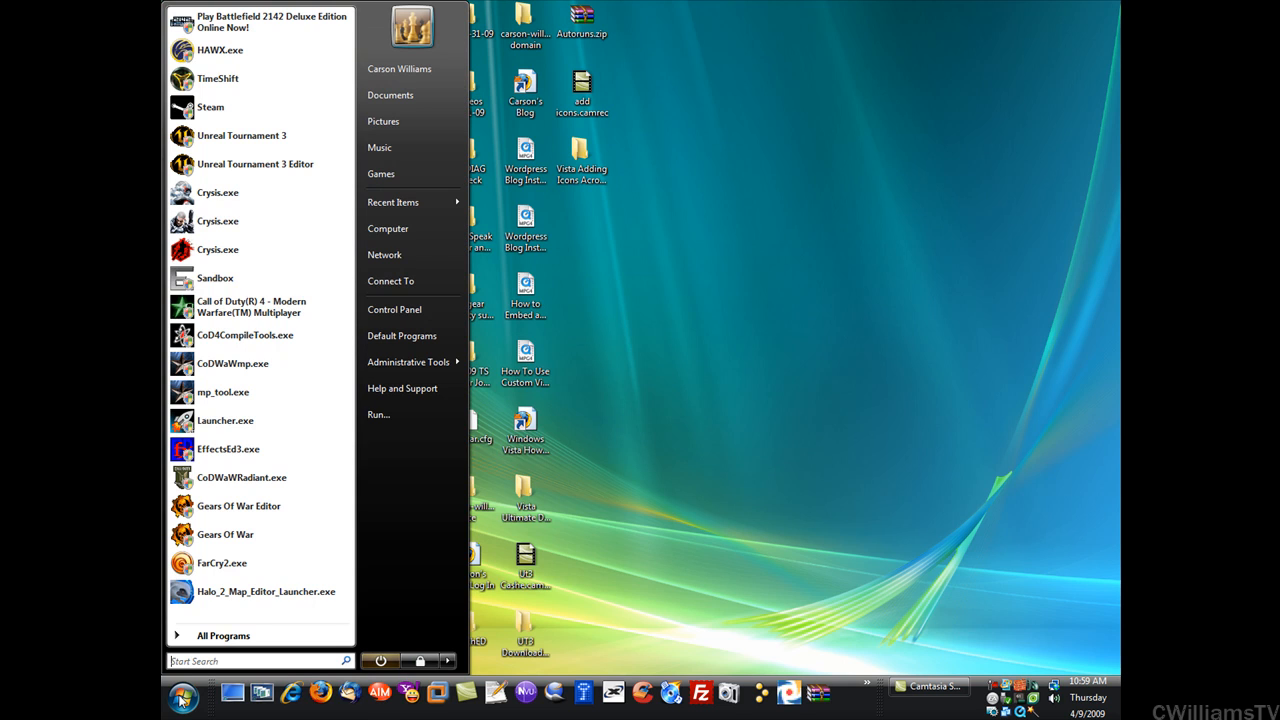
click(233, 635)
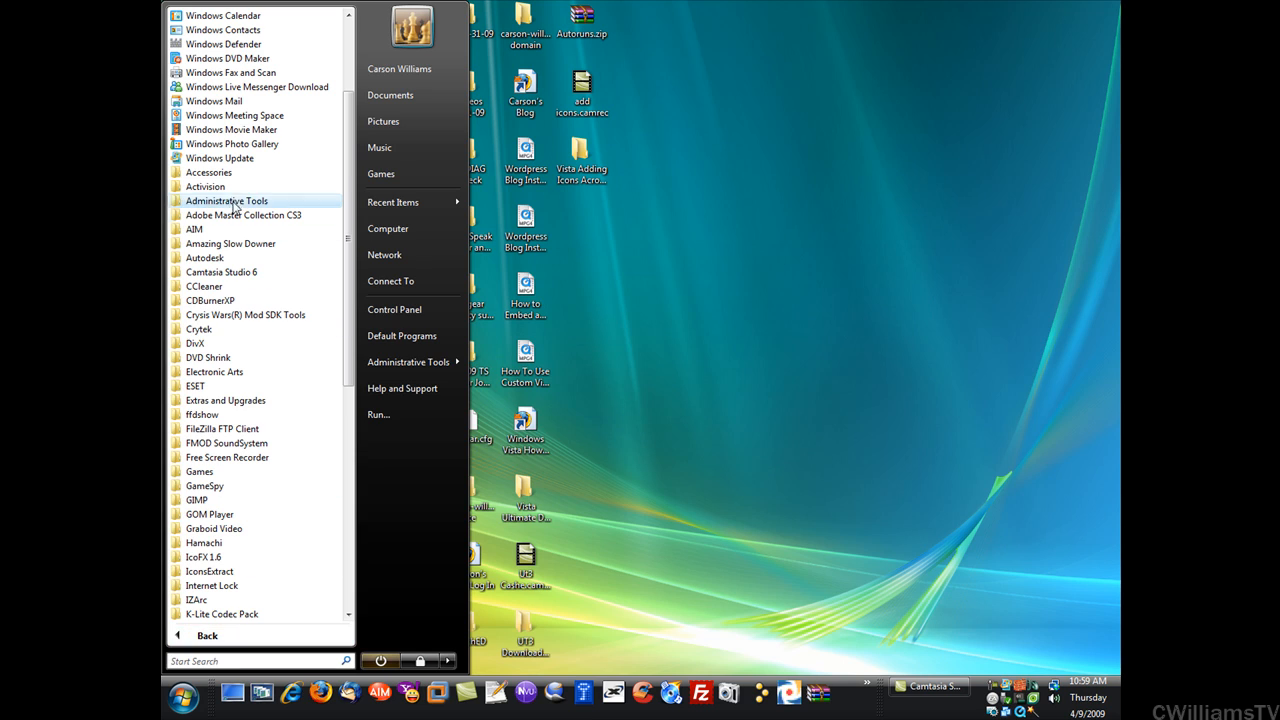
click(209, 172)
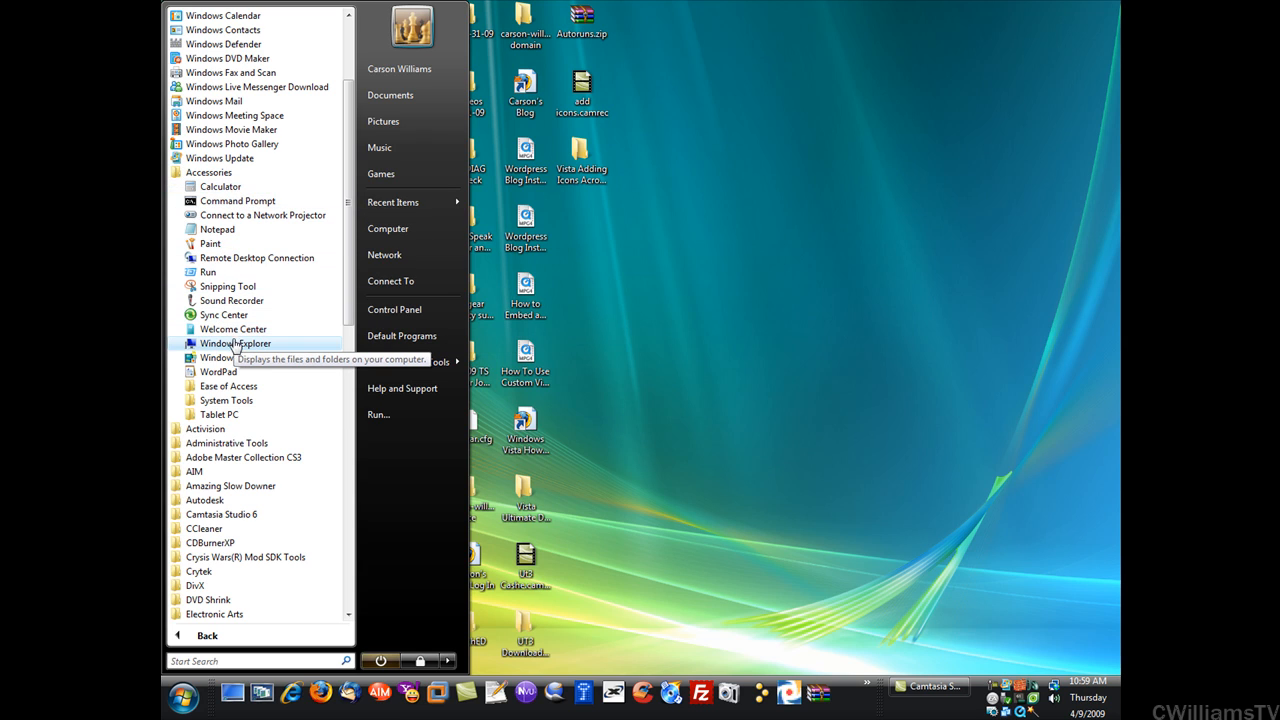
click(226, 400)
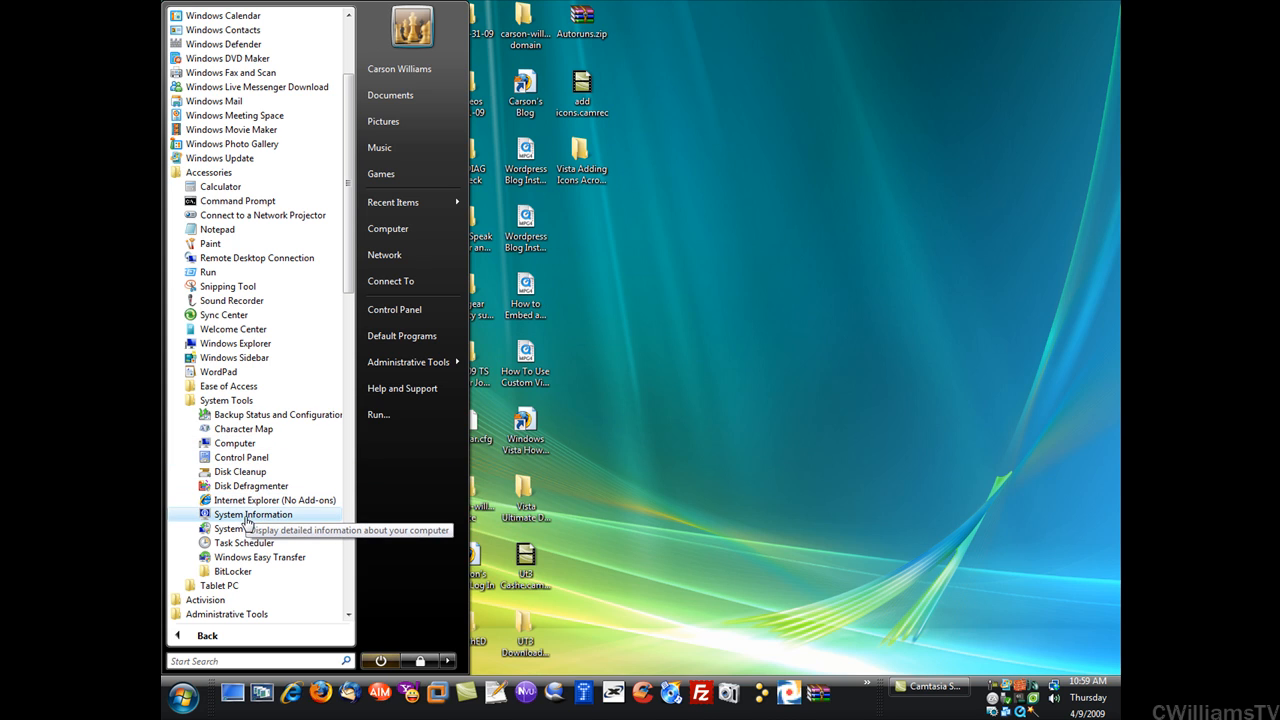
click(253, 514)
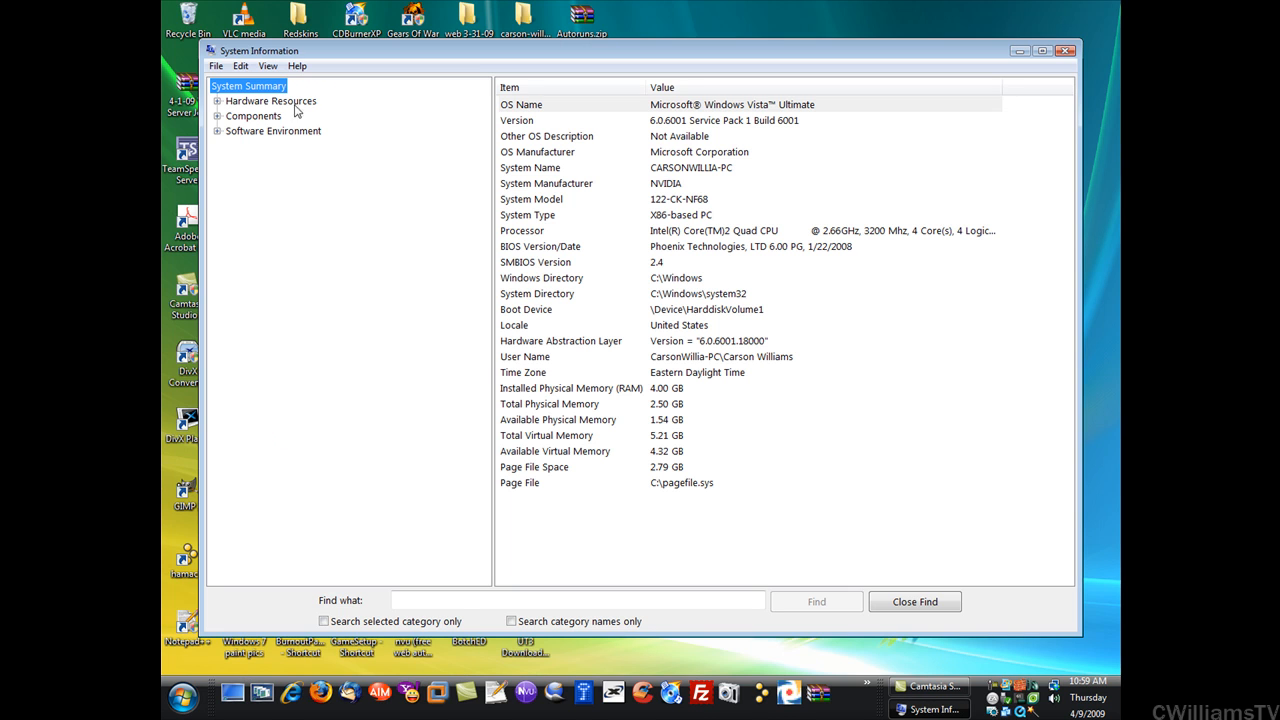
Expand the Components category in the System Information tree to reach Display.
click(247, 104)
click(217, 116)
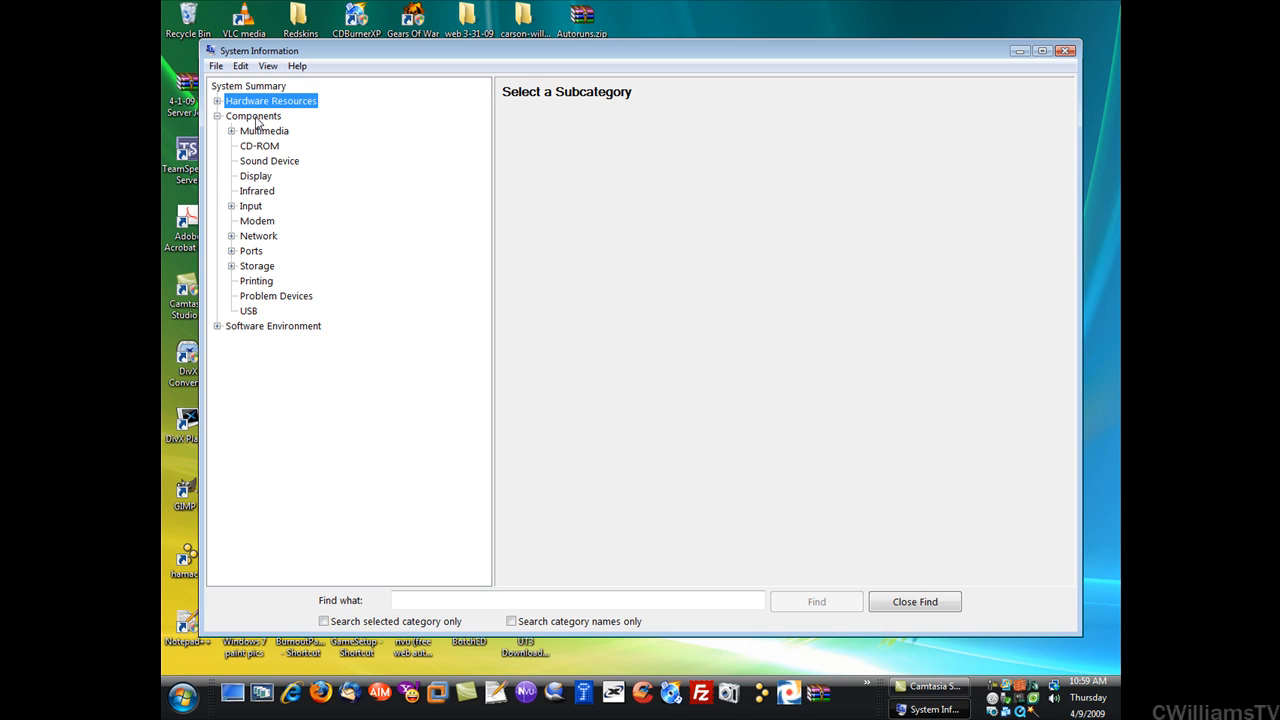
click(256, 118)
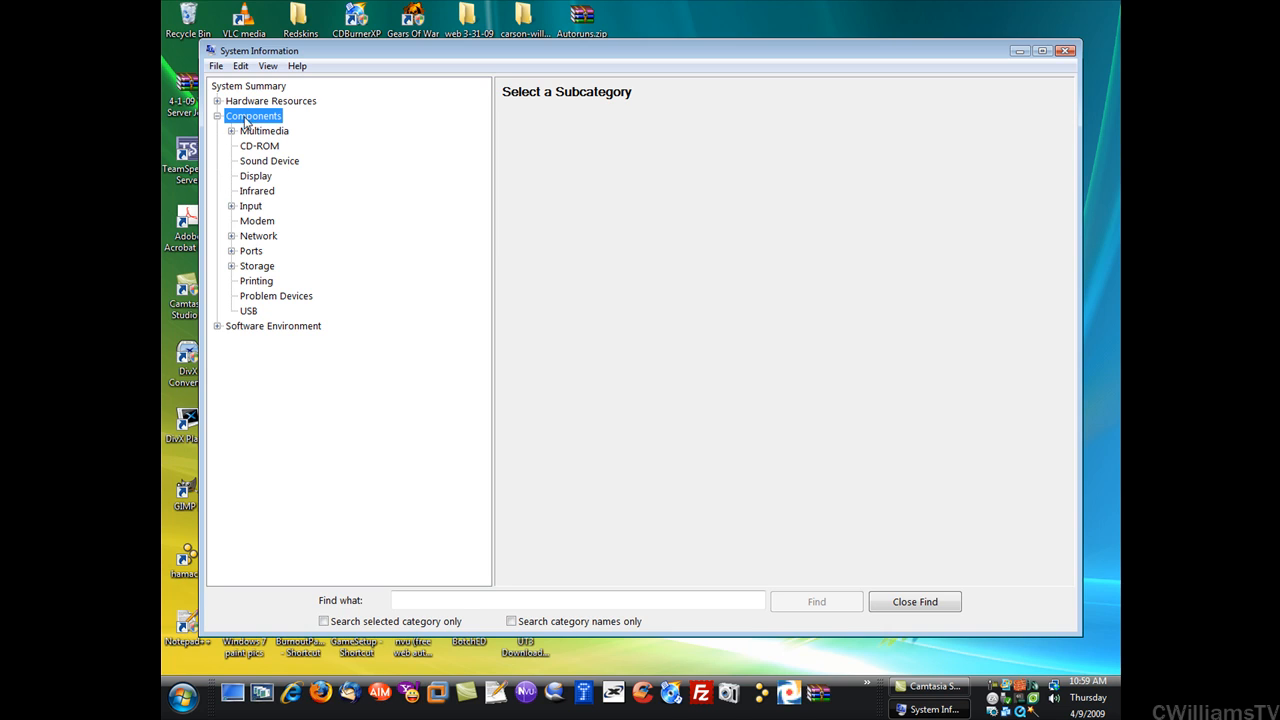
click(218, 116)
click(218, 116)
Show the Display details for the GeForce 8800 GTX, highlighting Installed Drivers and Driver Version 7.15.11.8250.
click(255, 177)
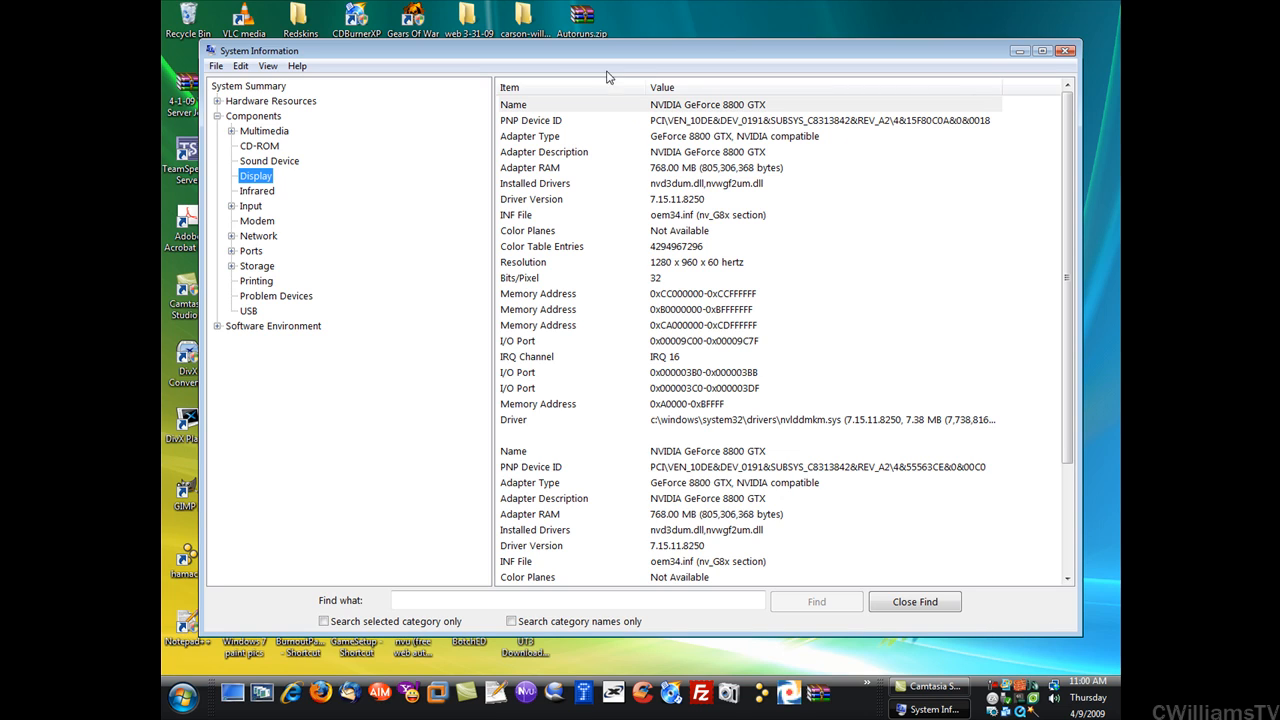
drag(612, 56, 584, 50)
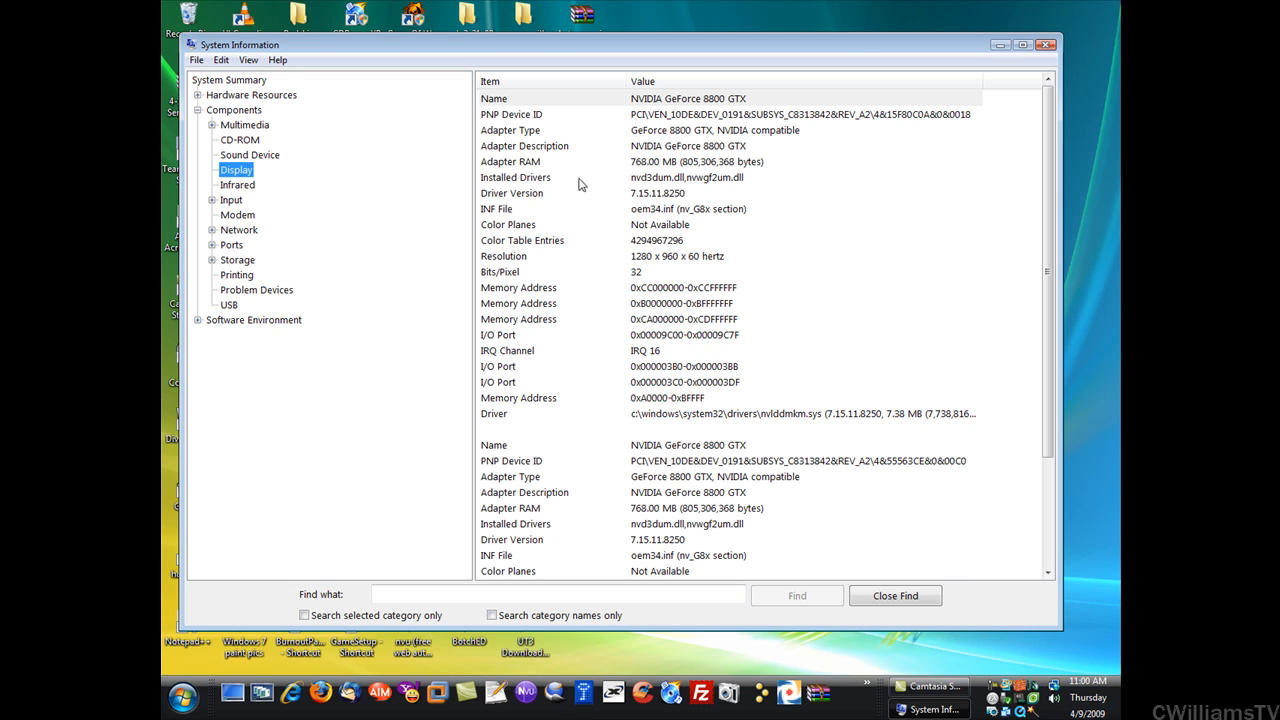
click(652, 180)
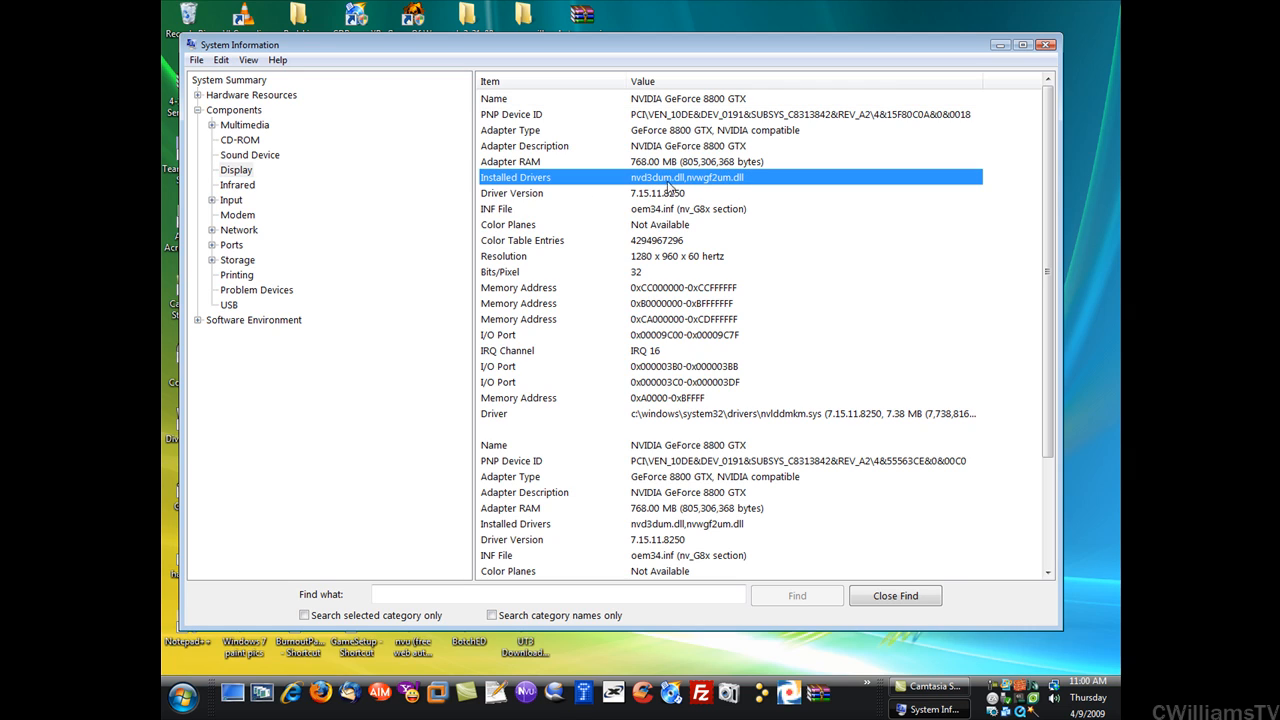
click(538, 199)
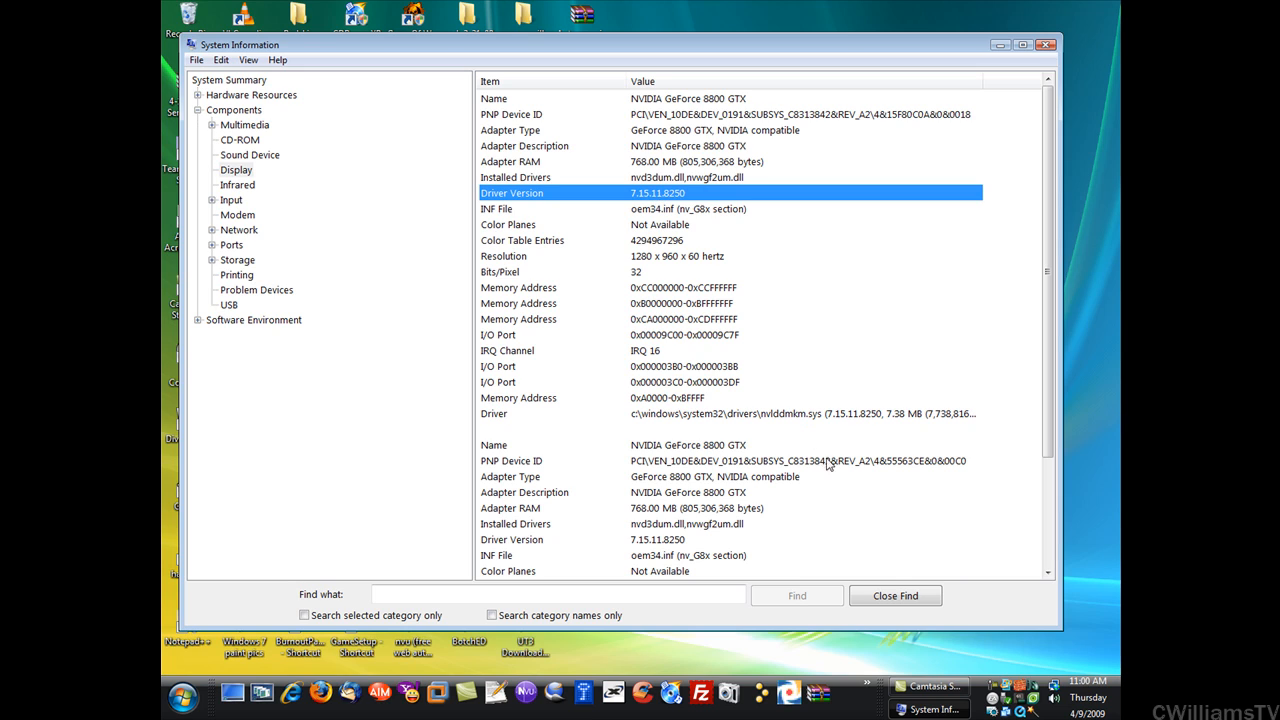
click(896, 598)
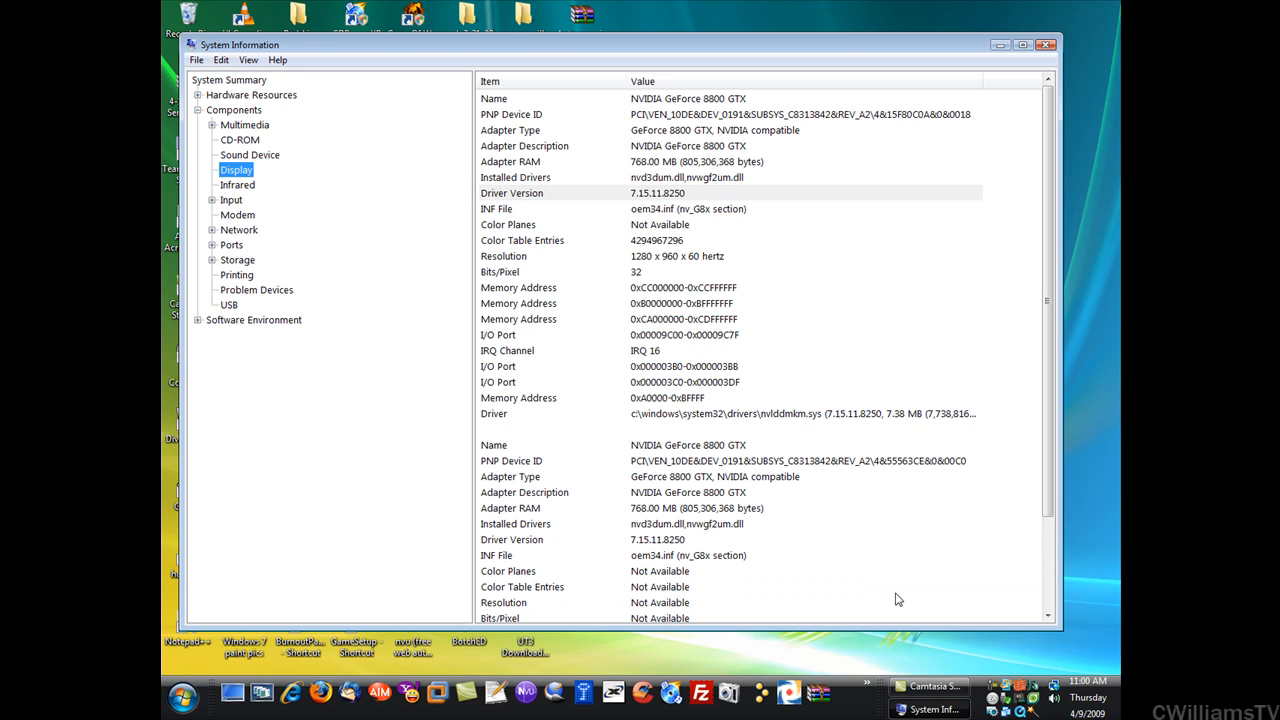
Close System Information and open Control Panel maximized, selecting the NVIDIA Control Panel entry.
click(1046, 44)
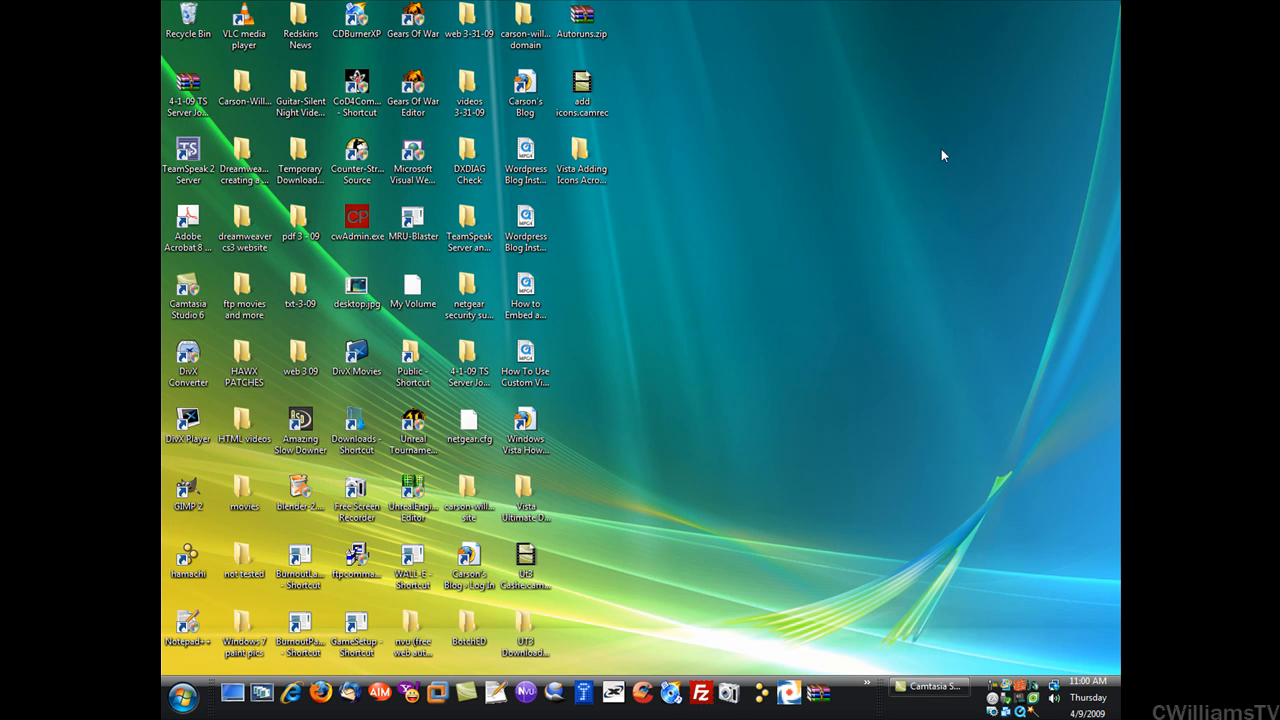
click(183, 695)
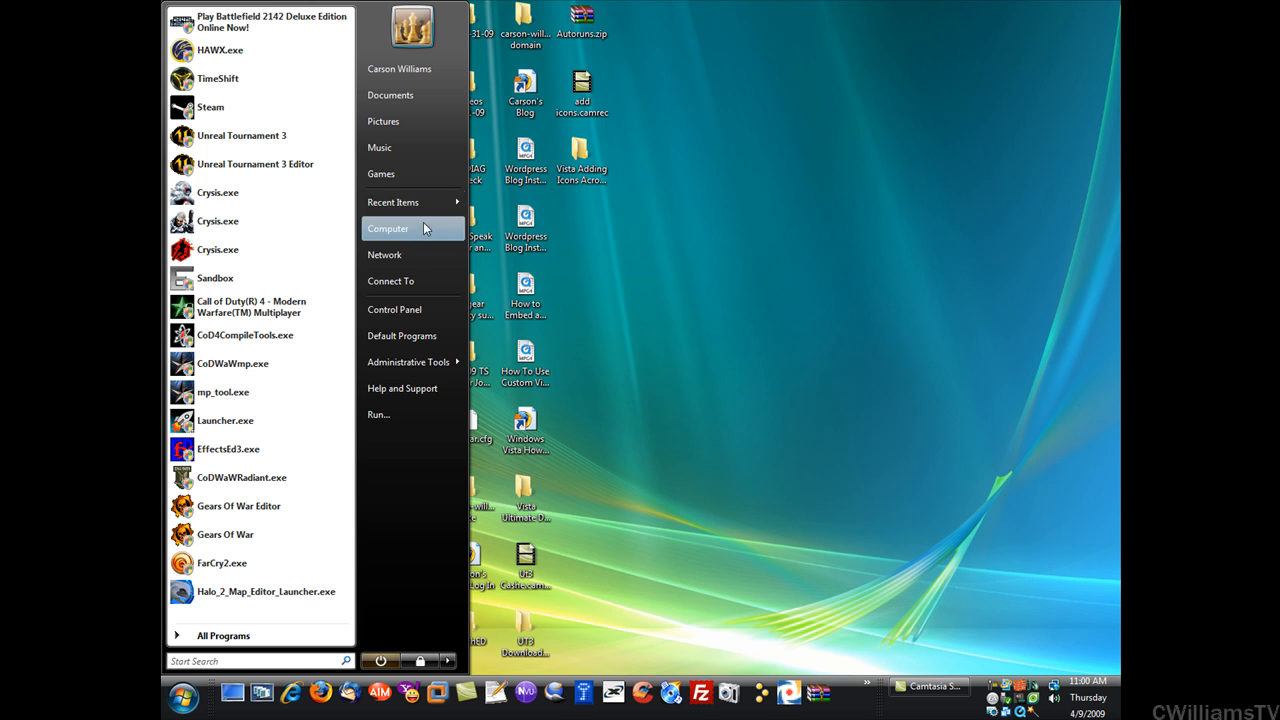
click(410, 309)
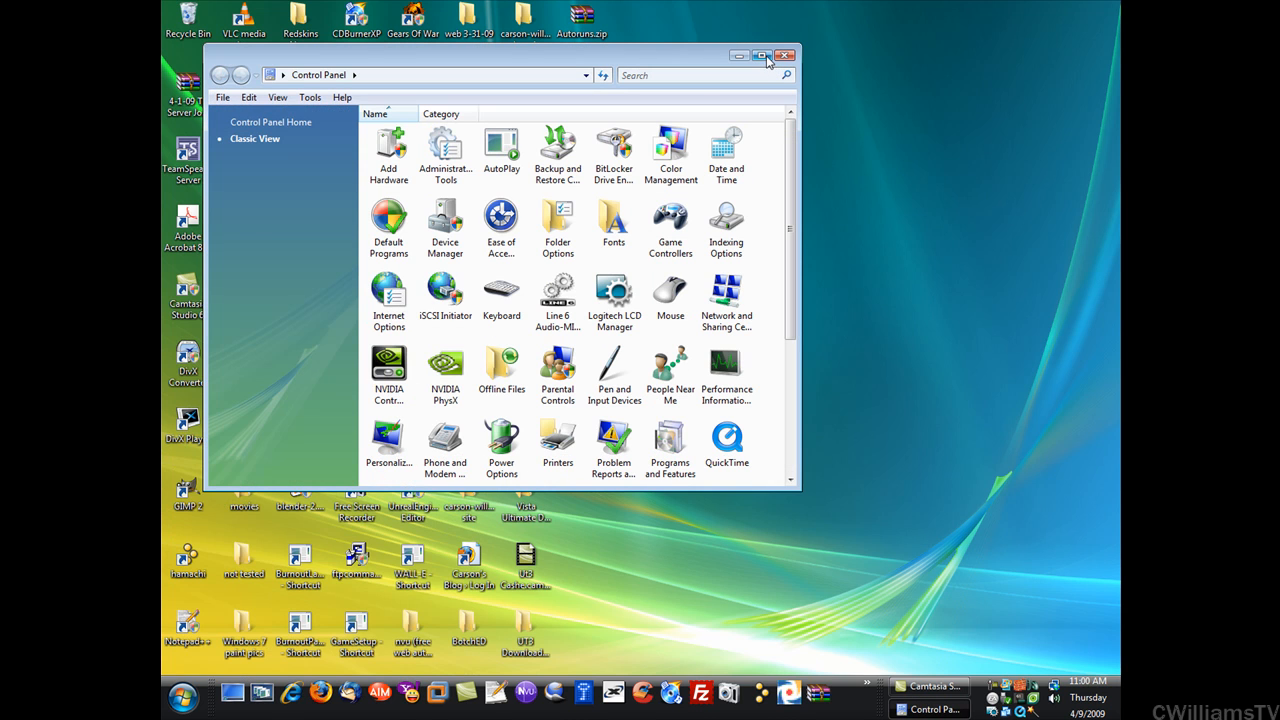
click(762, 56)
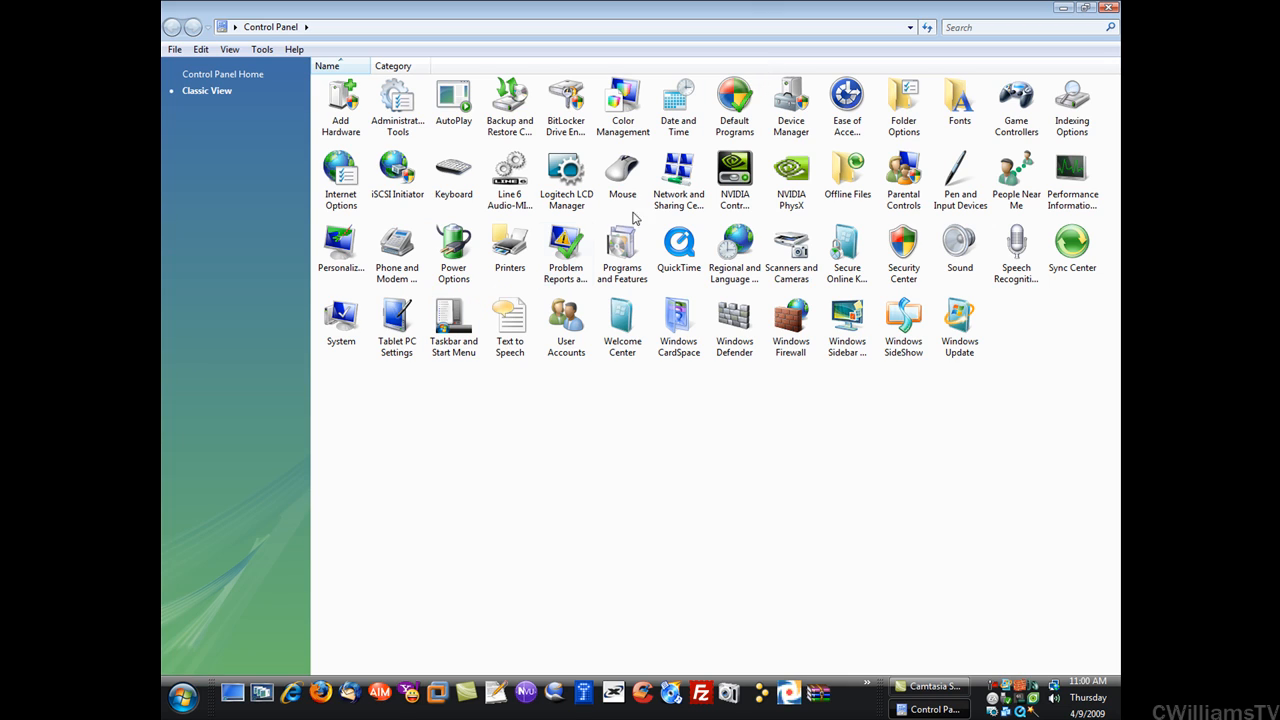
click(732, 175)
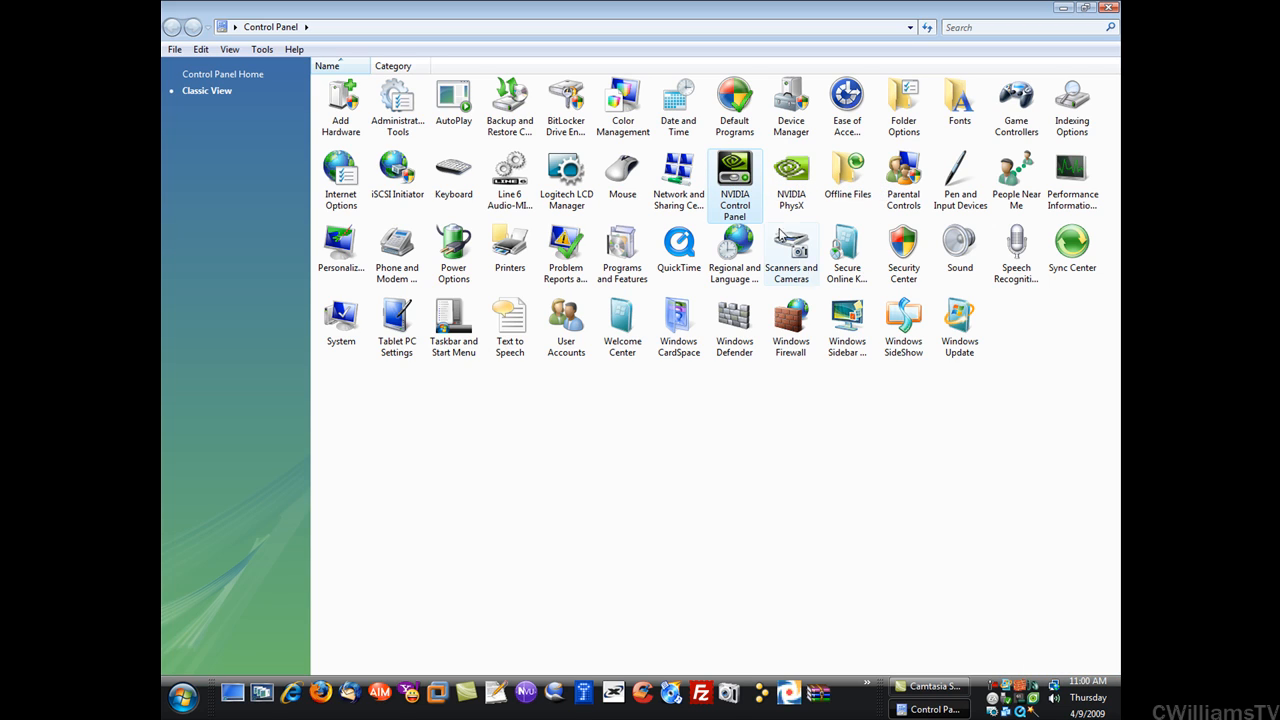
Review NVIDIA Control Panel's Help > System Information dialog for the dual GeForce 8800 GTX, then close it.
double_click(732, 172)
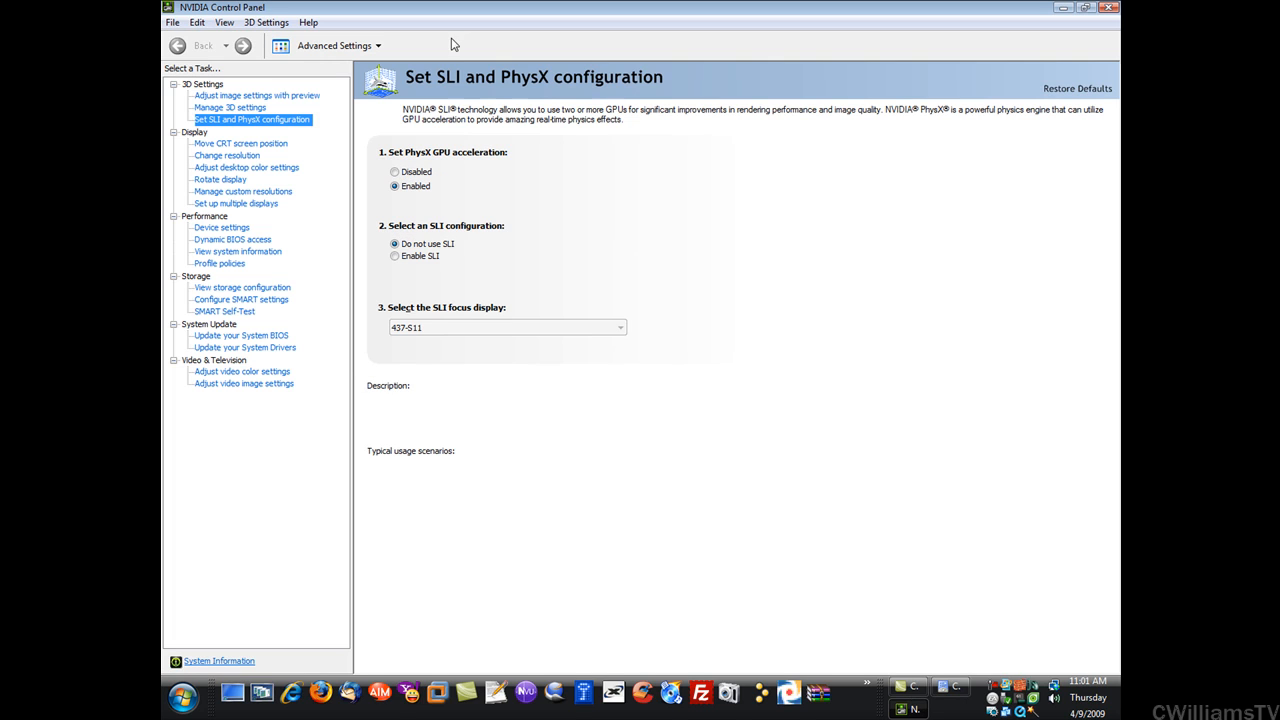
click(308, 22)
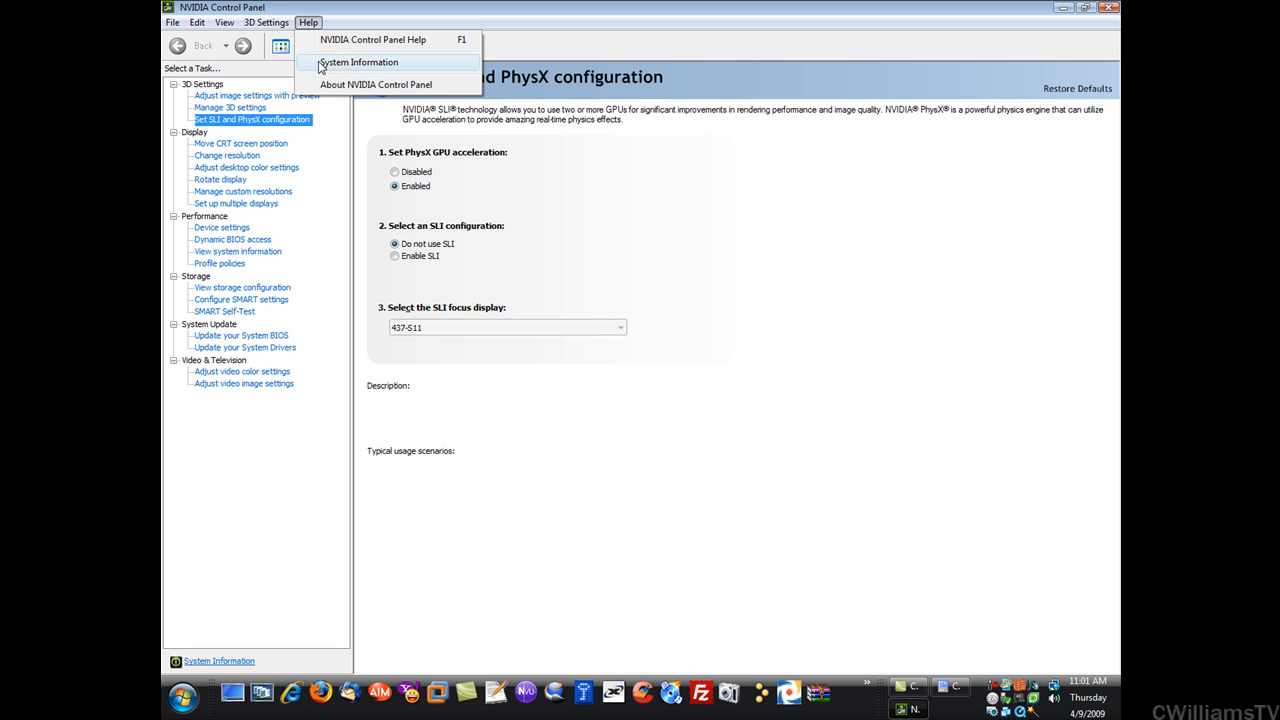
click(358, 62)
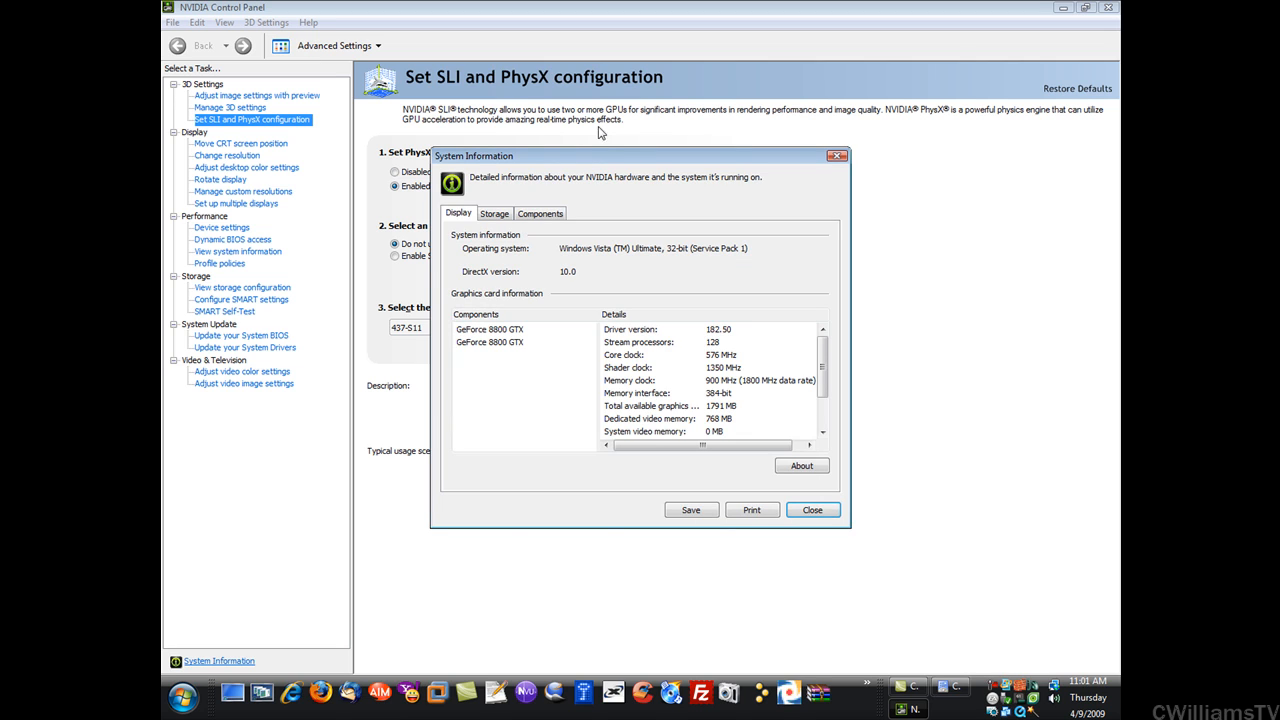
drag(605, 158, 605, 136)
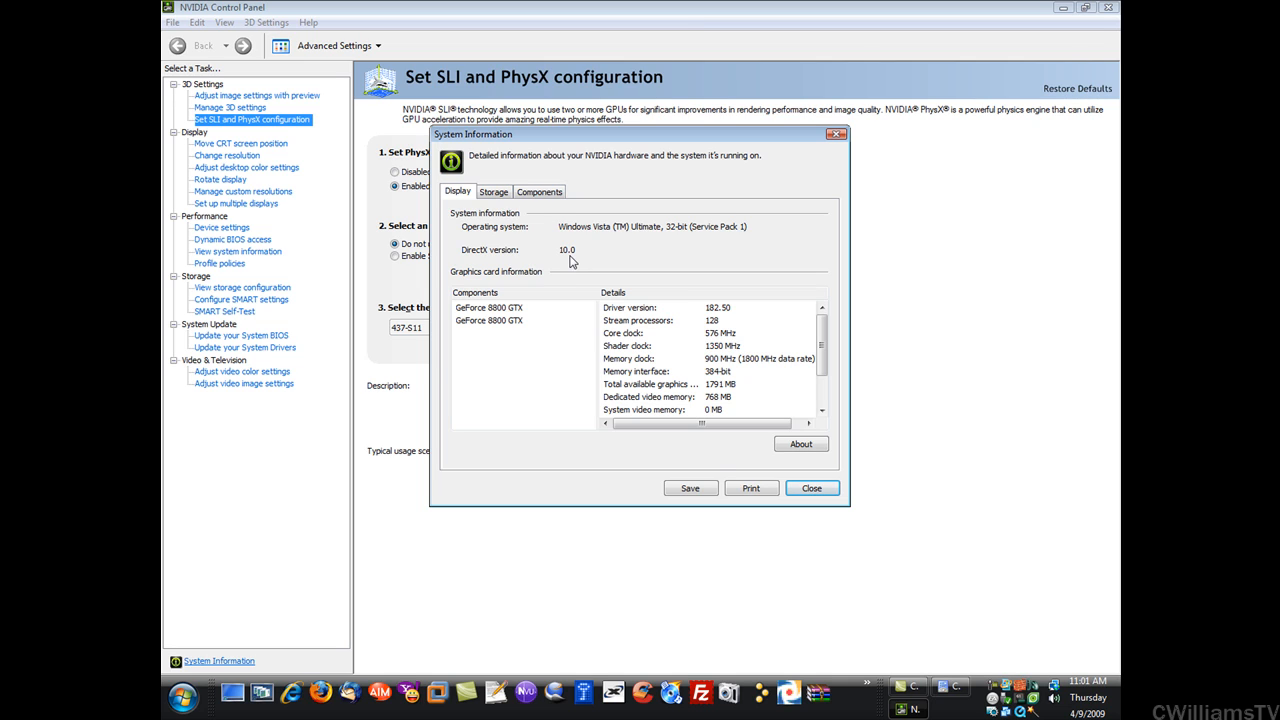
drag(822, 340, 828, 348)
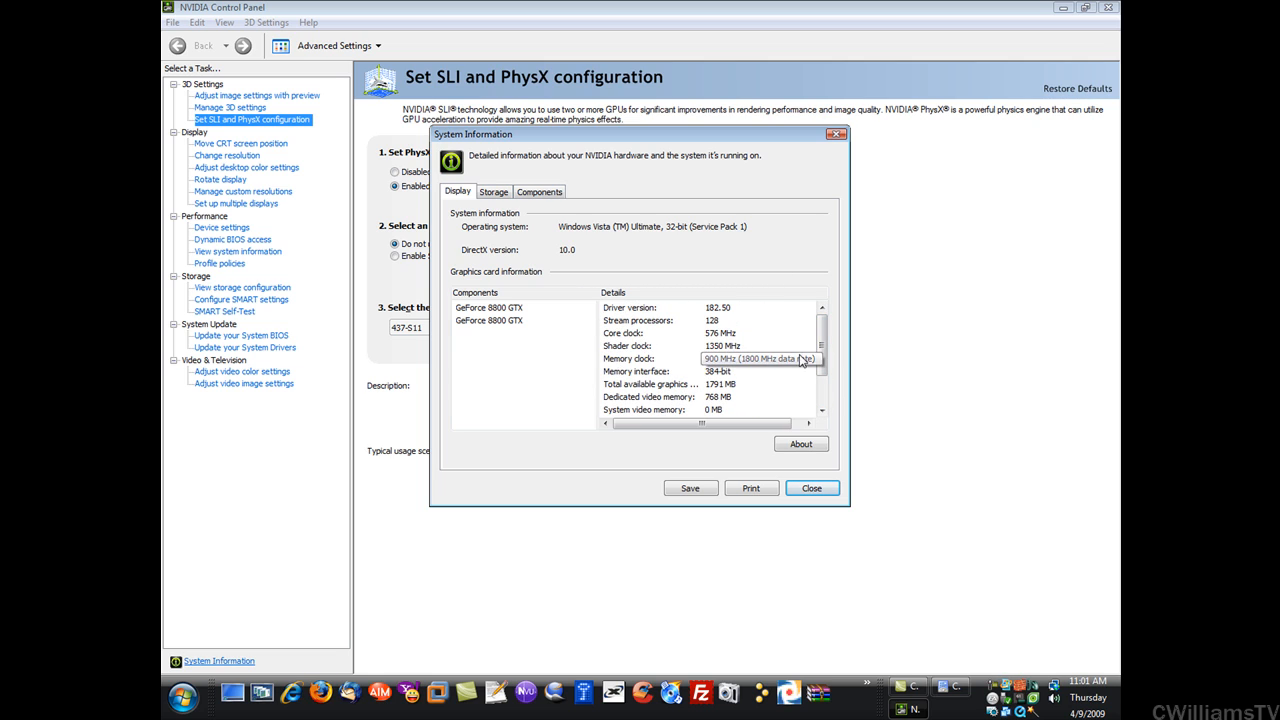
mouse_move(822, 338)
mouse_down()
mouse_move(825, 375)
mouse_move(824, 330)
mouse_up()
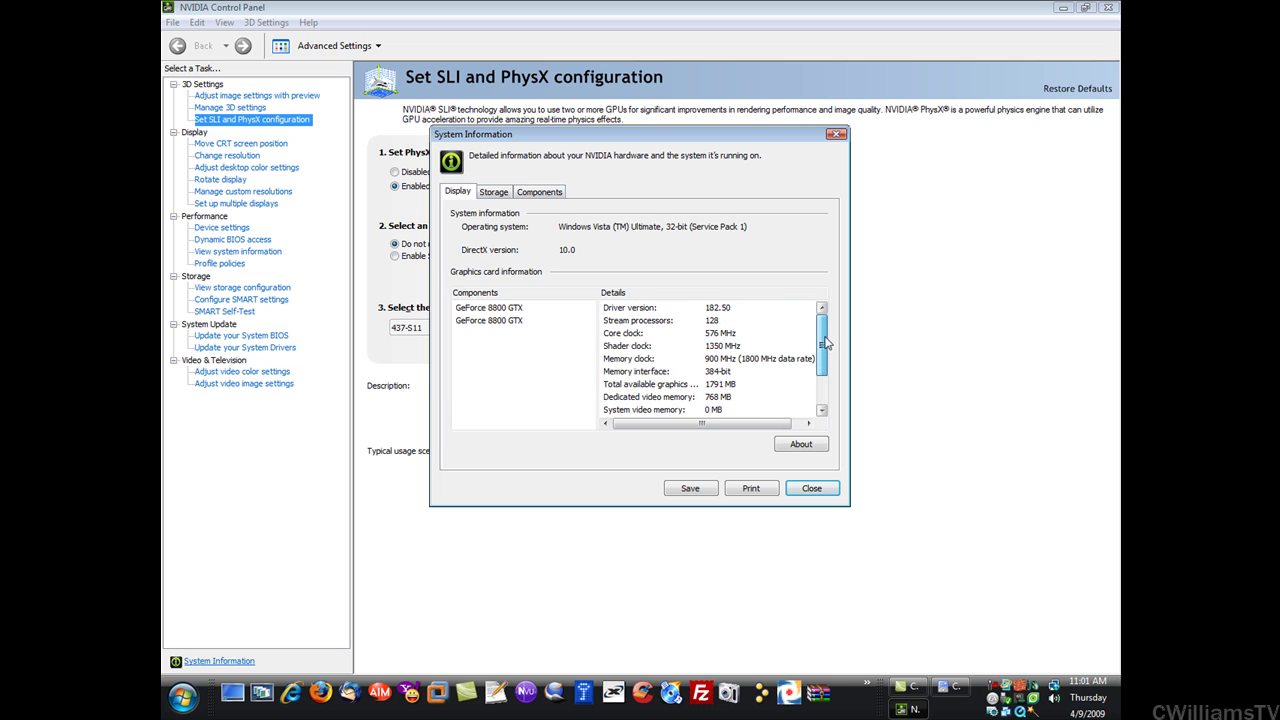
click(811, 488)
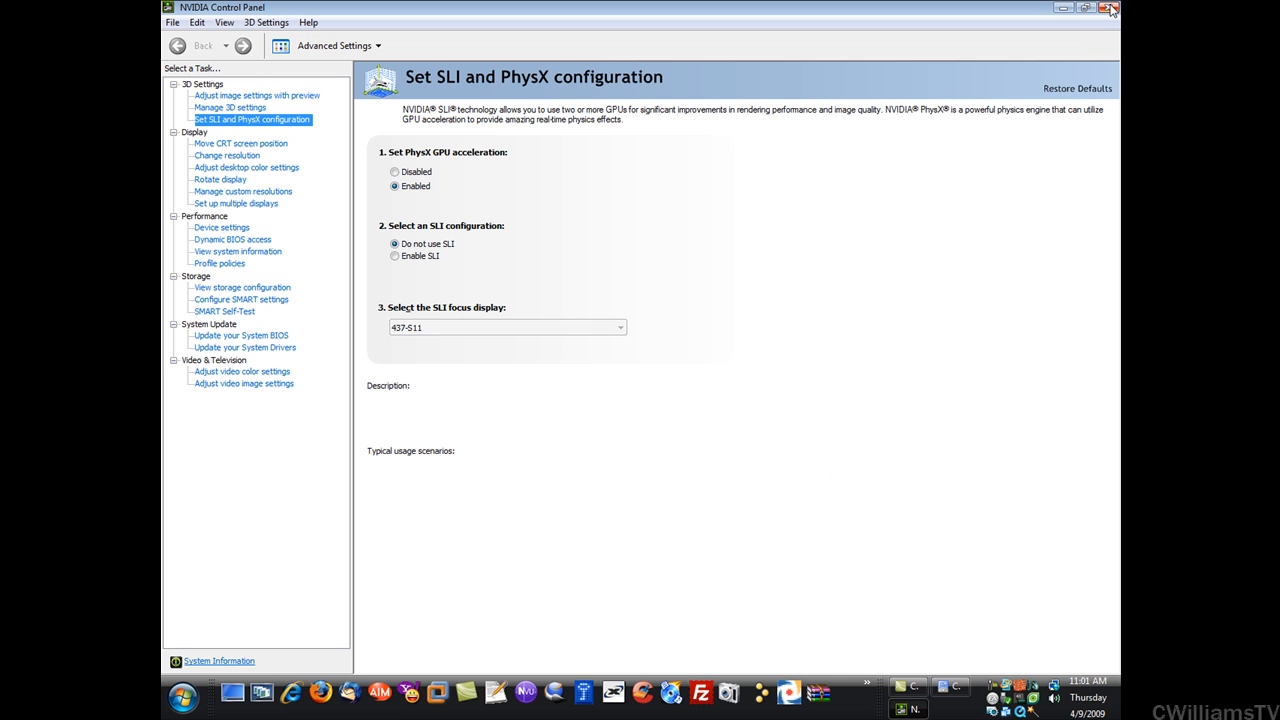
Close NVIDIA Control Panel and Control Panel, returning to the Start menu.
click(1113, 9)
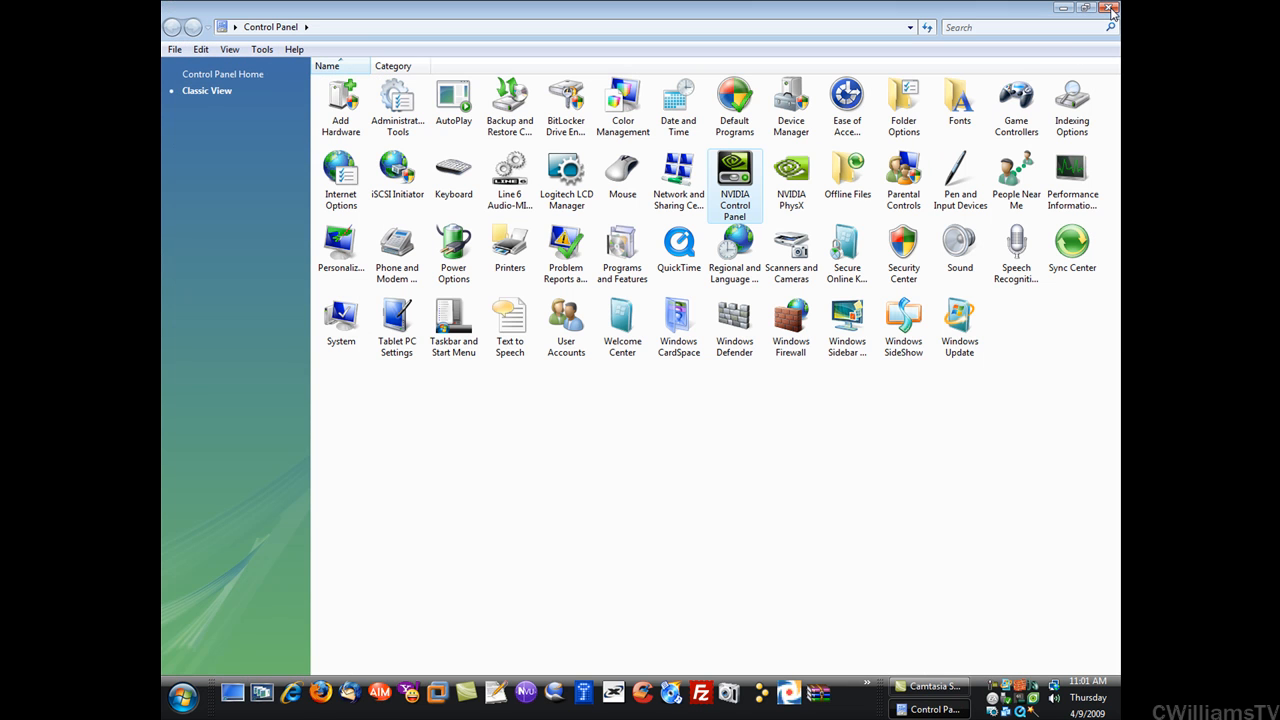
click(1113, 9)
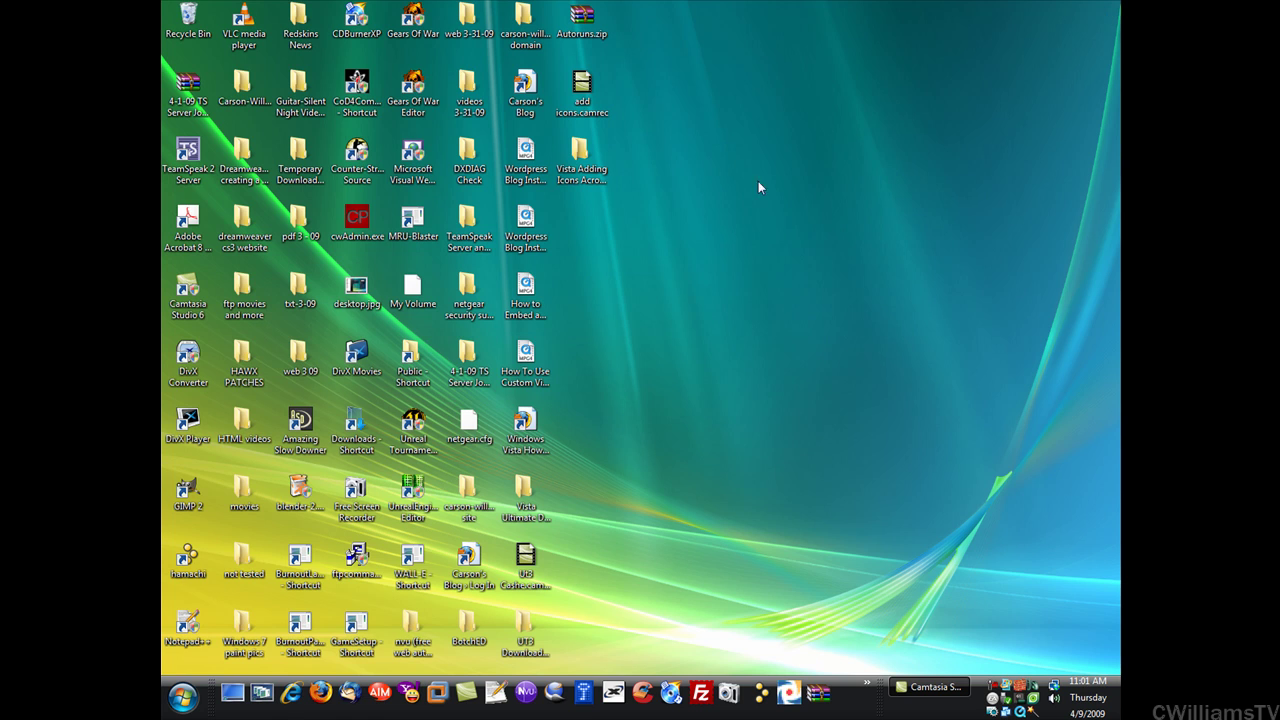
click(182, 697)
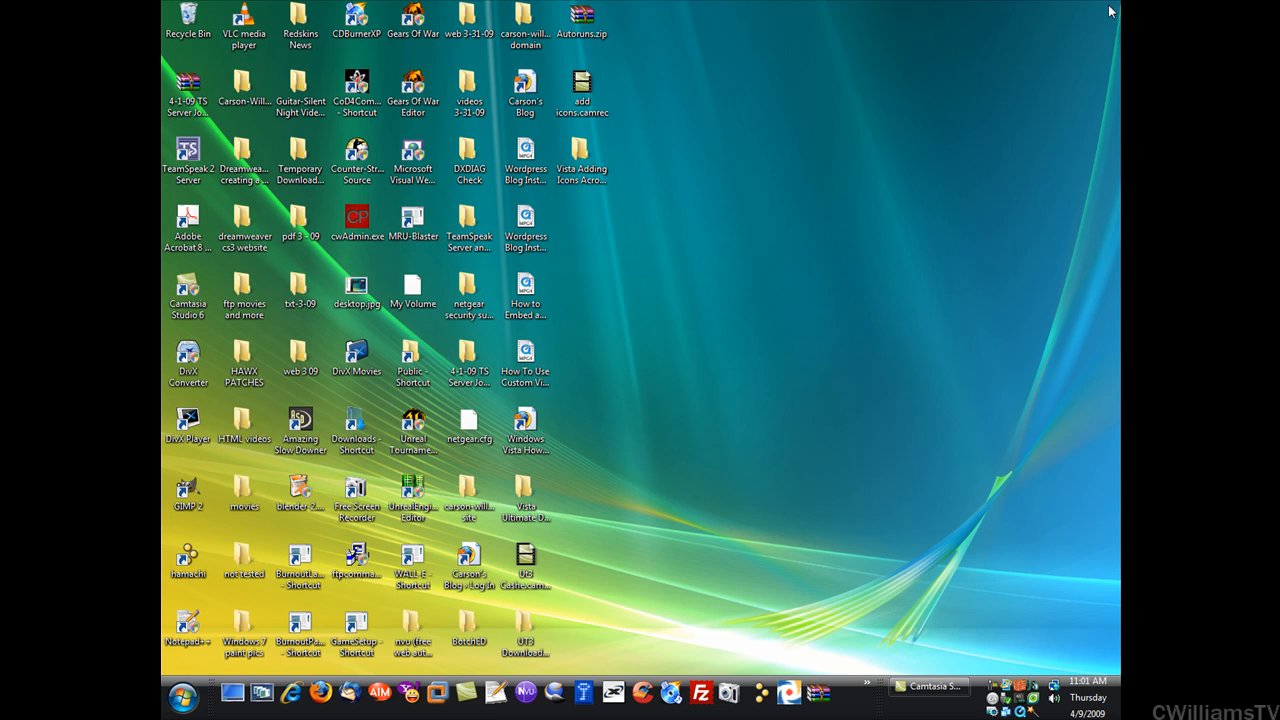
Open the System window via Computer's Properties, showing Vista Ultimate, Core 2 Quad and 4.00 GB.
click(182, 694)
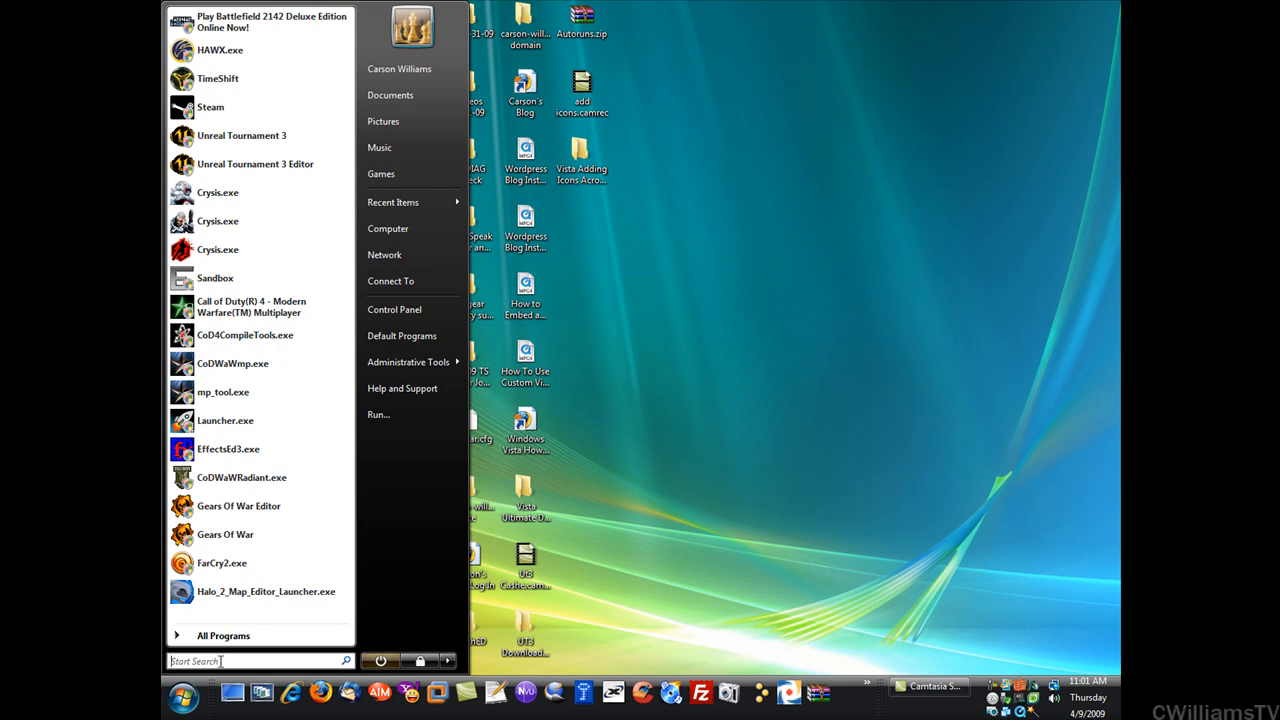
right_click(400, 228)
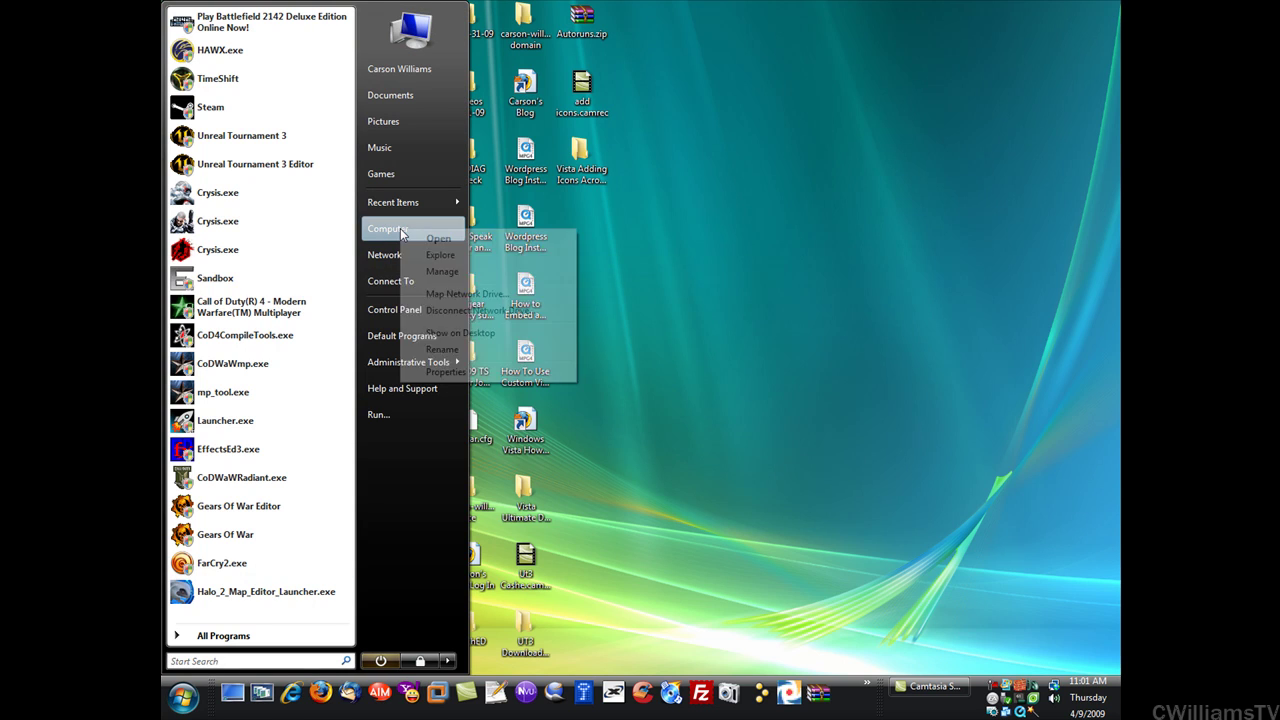
click(445, 374)
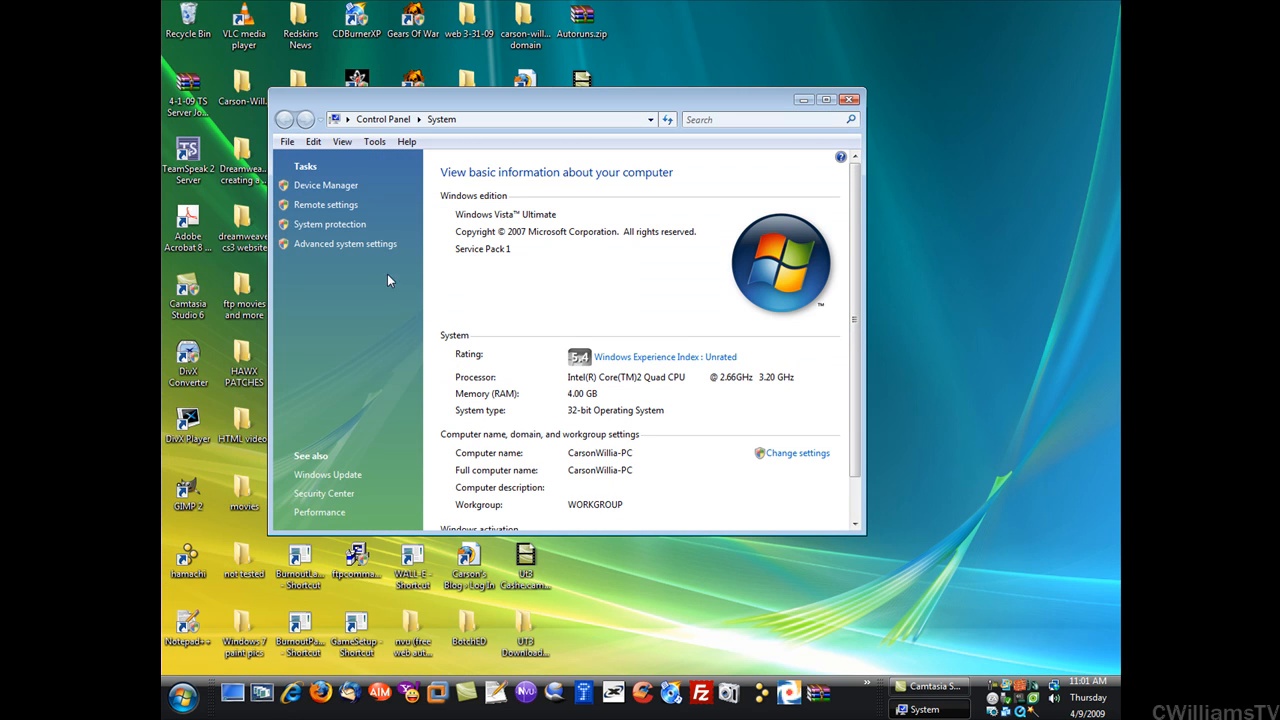
View the two GeForce 8800 GTX entries under Display adapters in Device Manager, then close it.
click(321, 190)
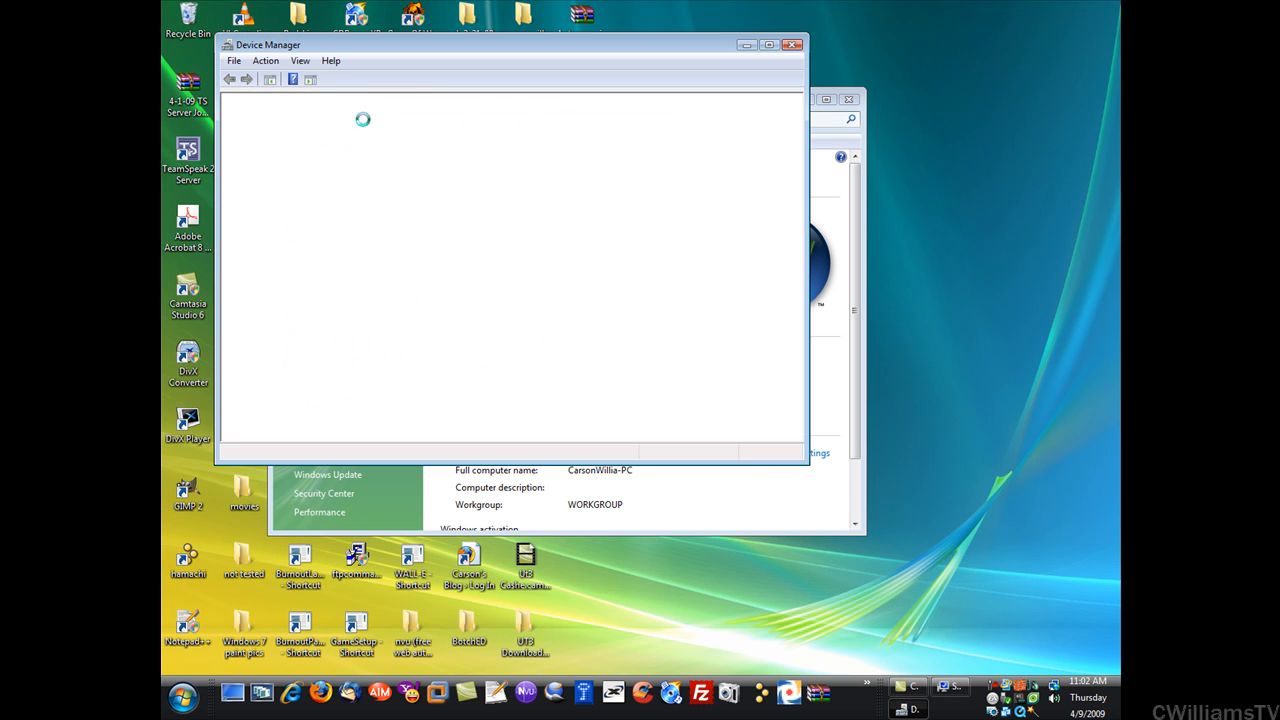
drag(427, 46, 691, 66)
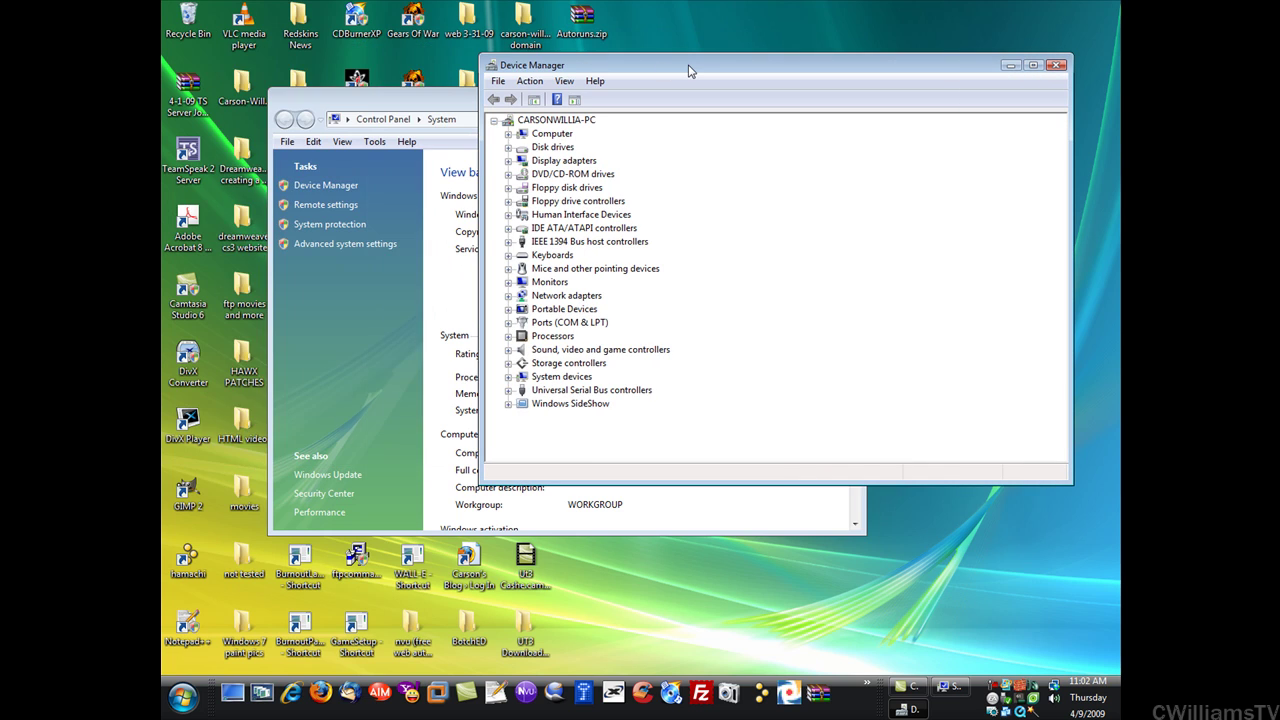
click(508, 161)
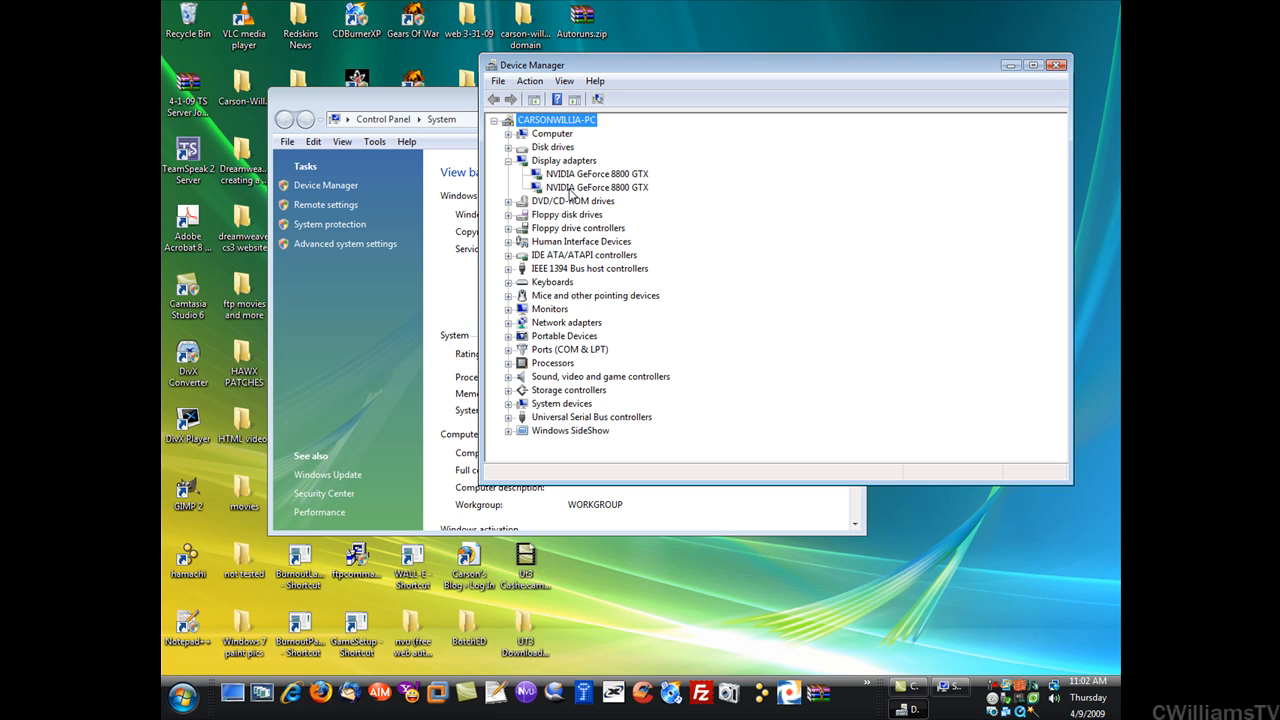
click(1057, 66)
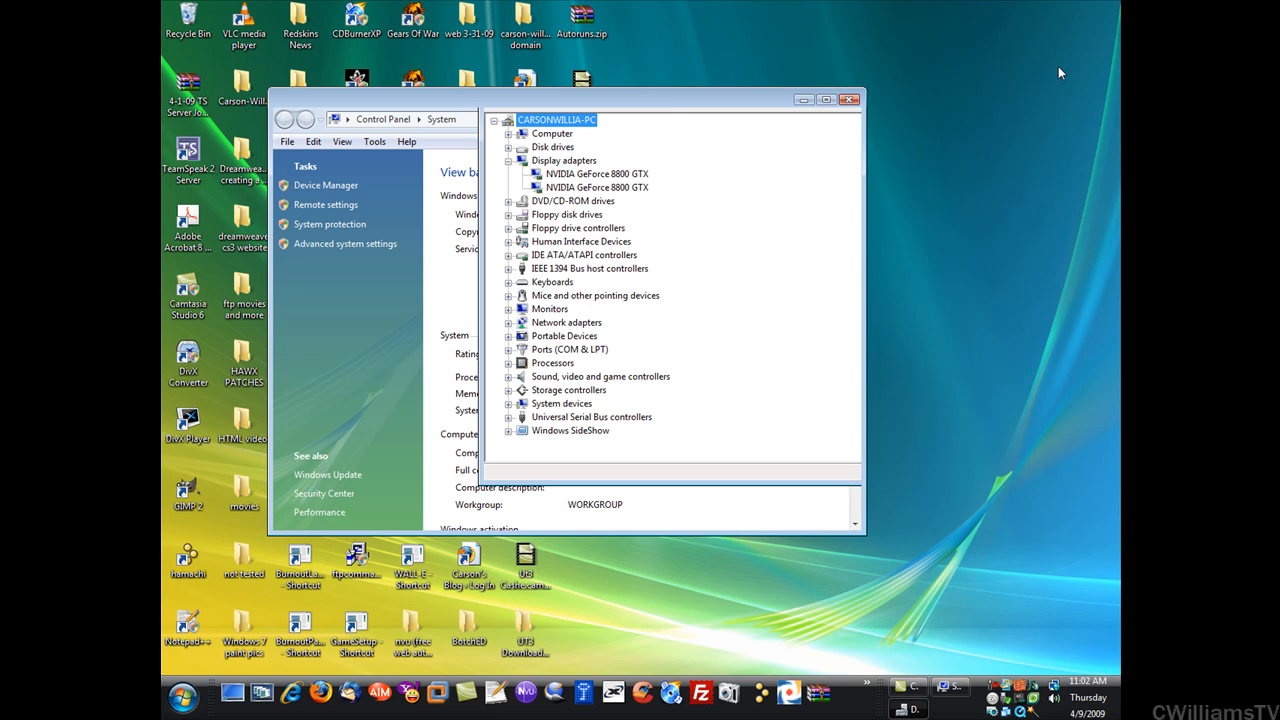
Close the System window and browse the Start menu's All Programs list before returning.
click(849, 99)
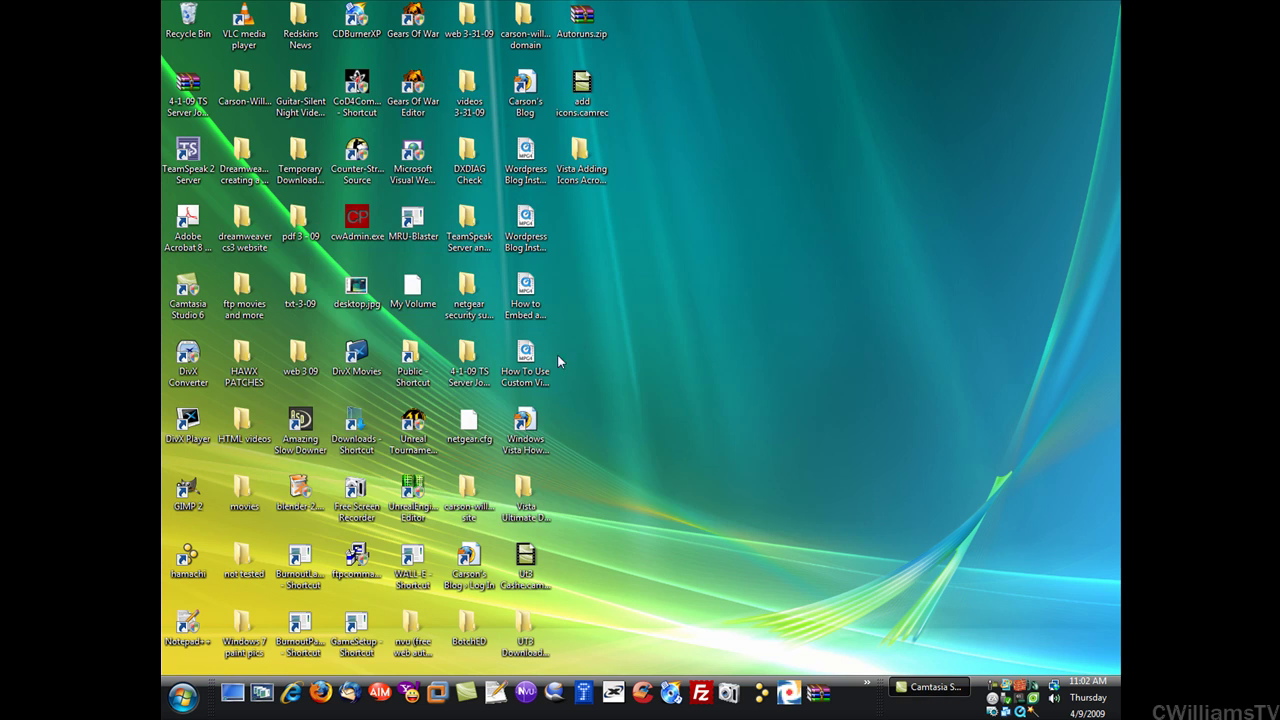
click(182, 702)
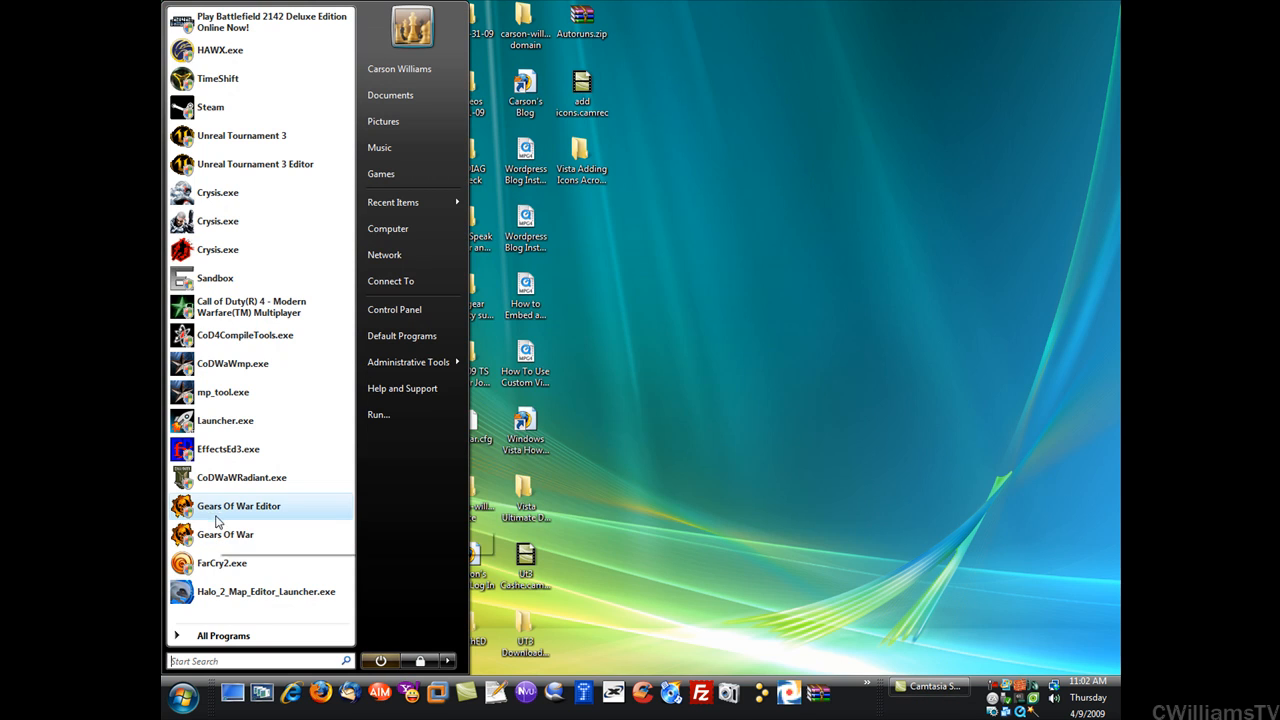
click(223, 635)
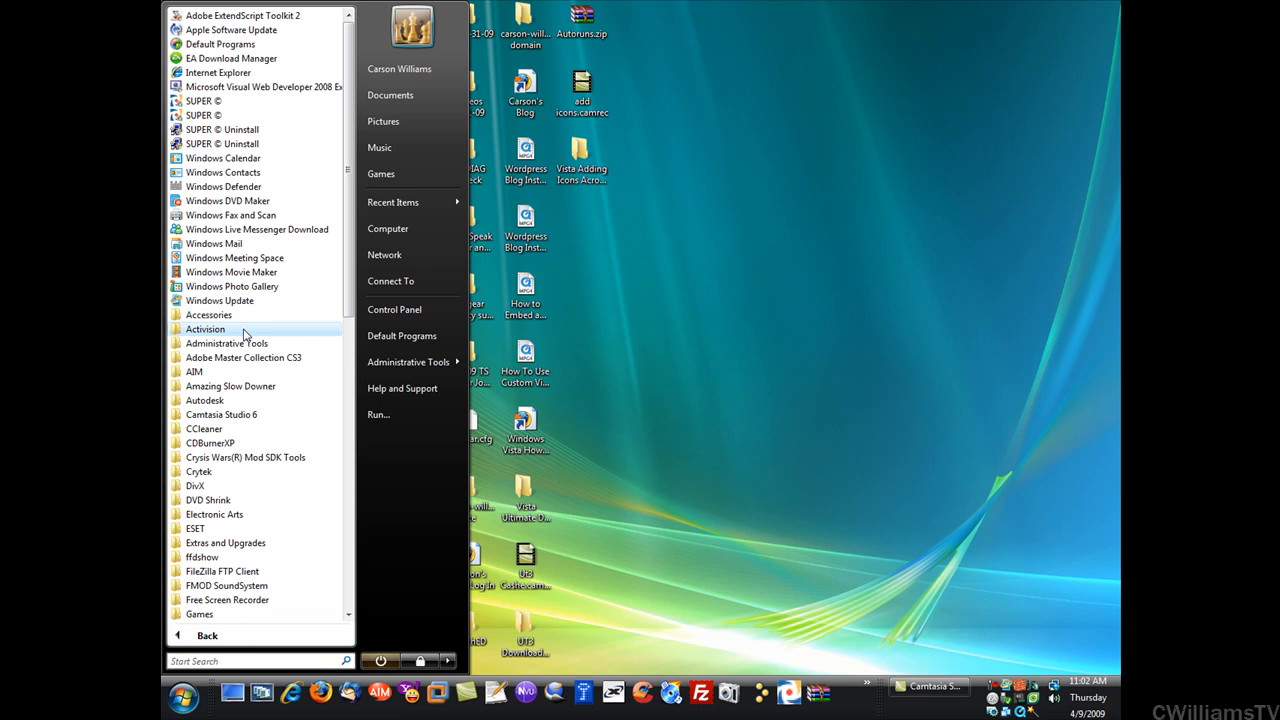
drag(347, 50, 345, 340)
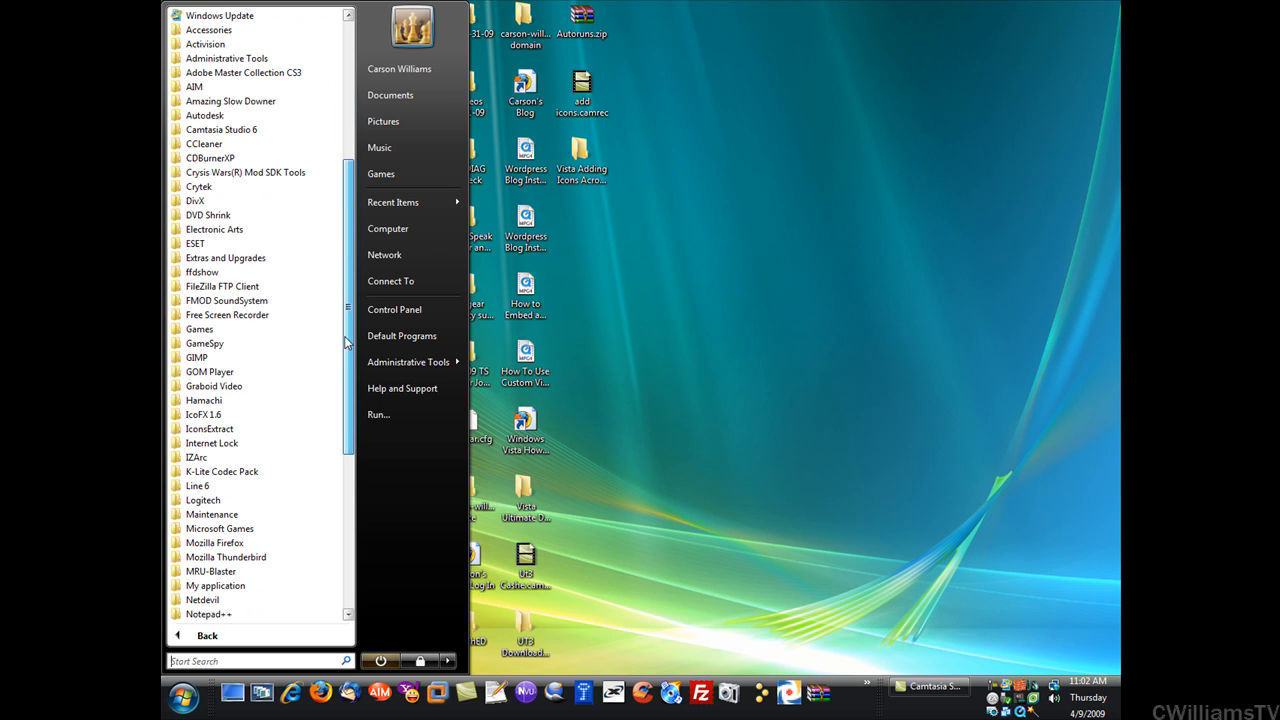
click(650, 330)
click(184, 695)
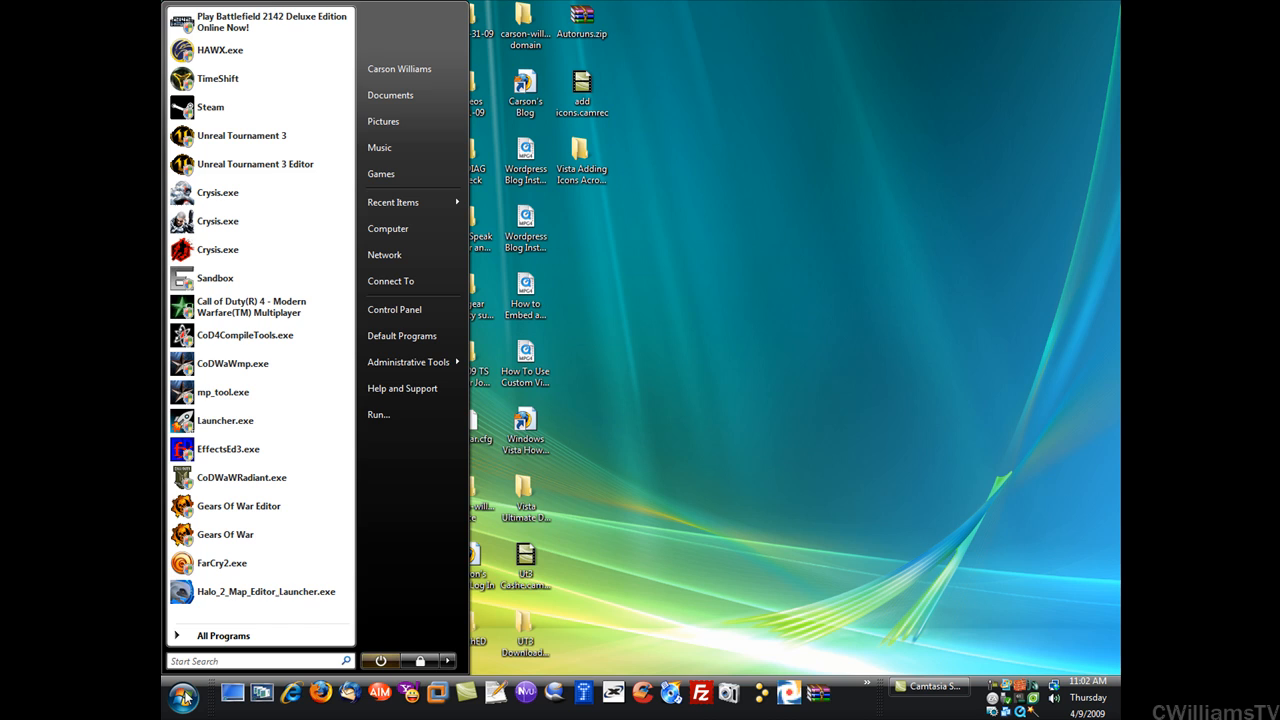
Run dxdiag and review the Display page showing the GeForce 8800 GTX with 1768 MB, then exit.
click(378, 414)
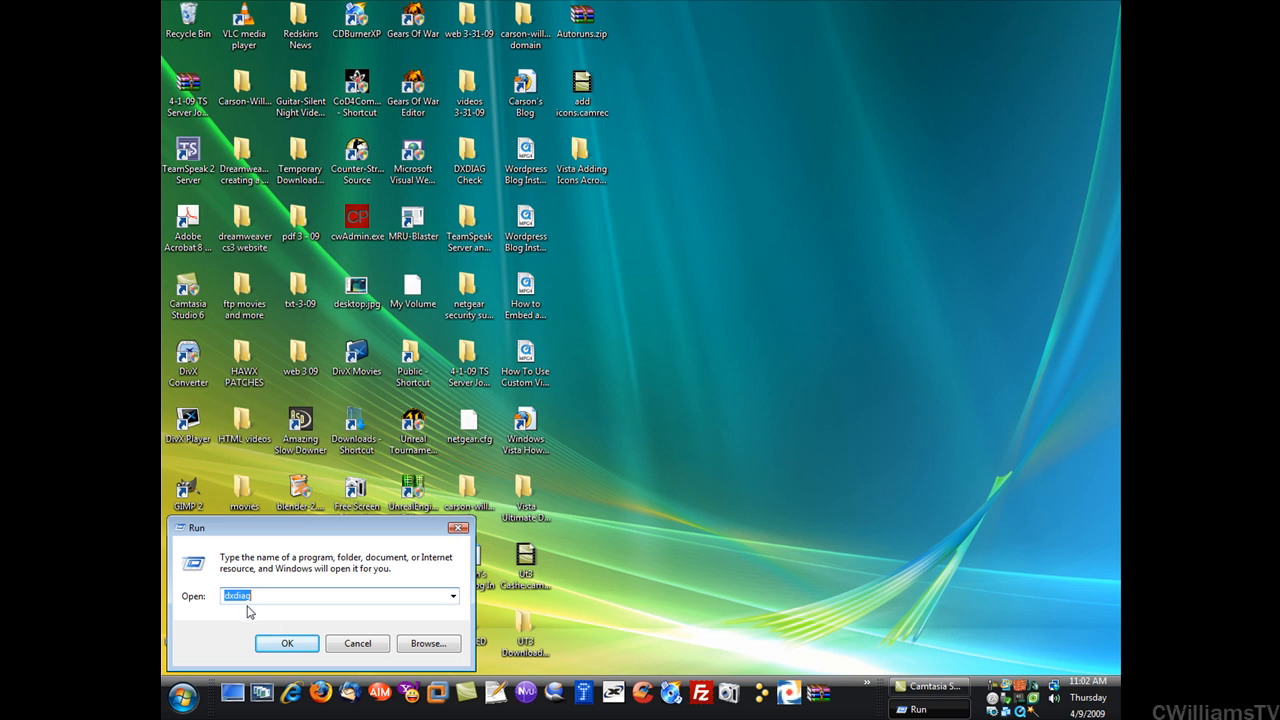
click(288, 644)
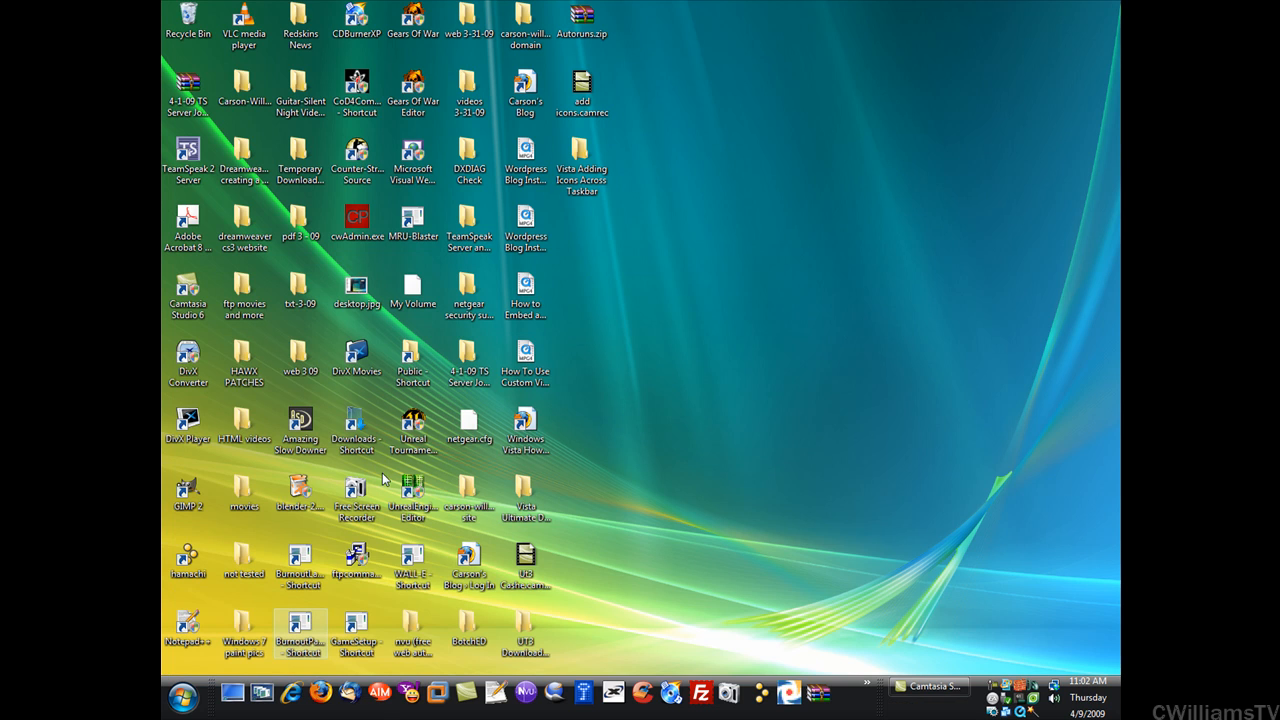
click(434, 176)
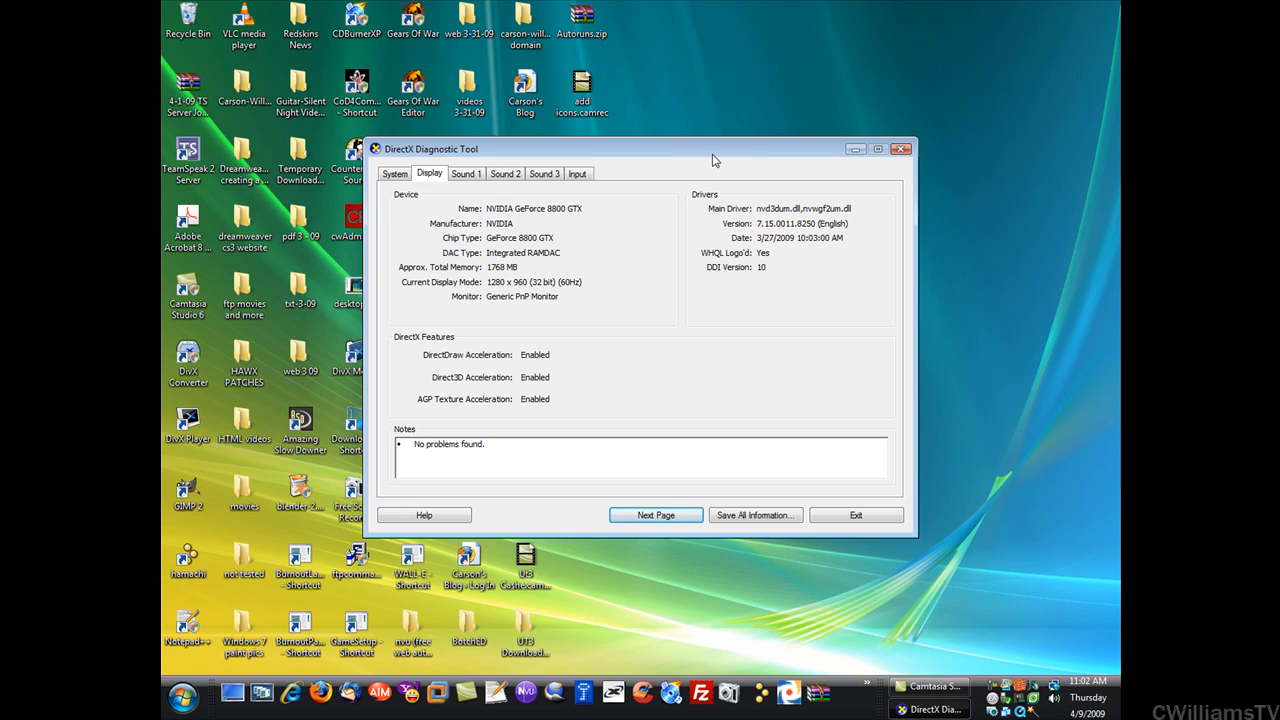
drag(714, 155, 695, 160)
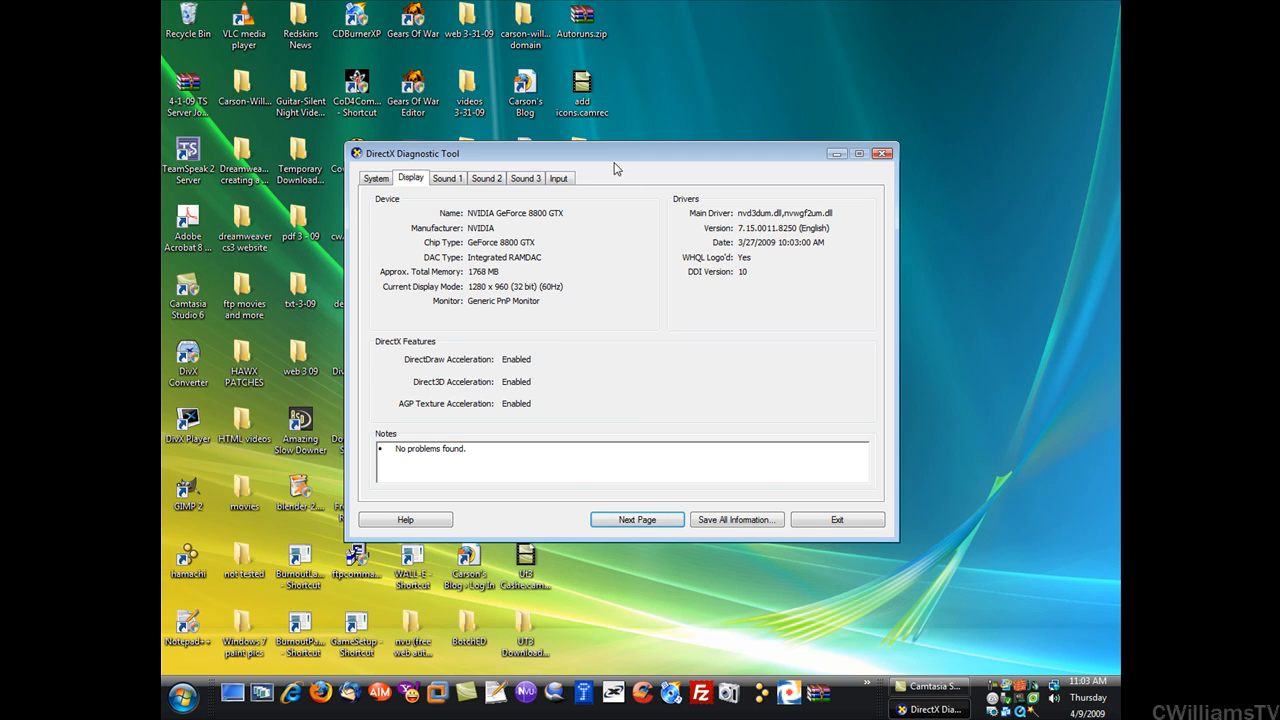
drag(615, 168, 623, 163)
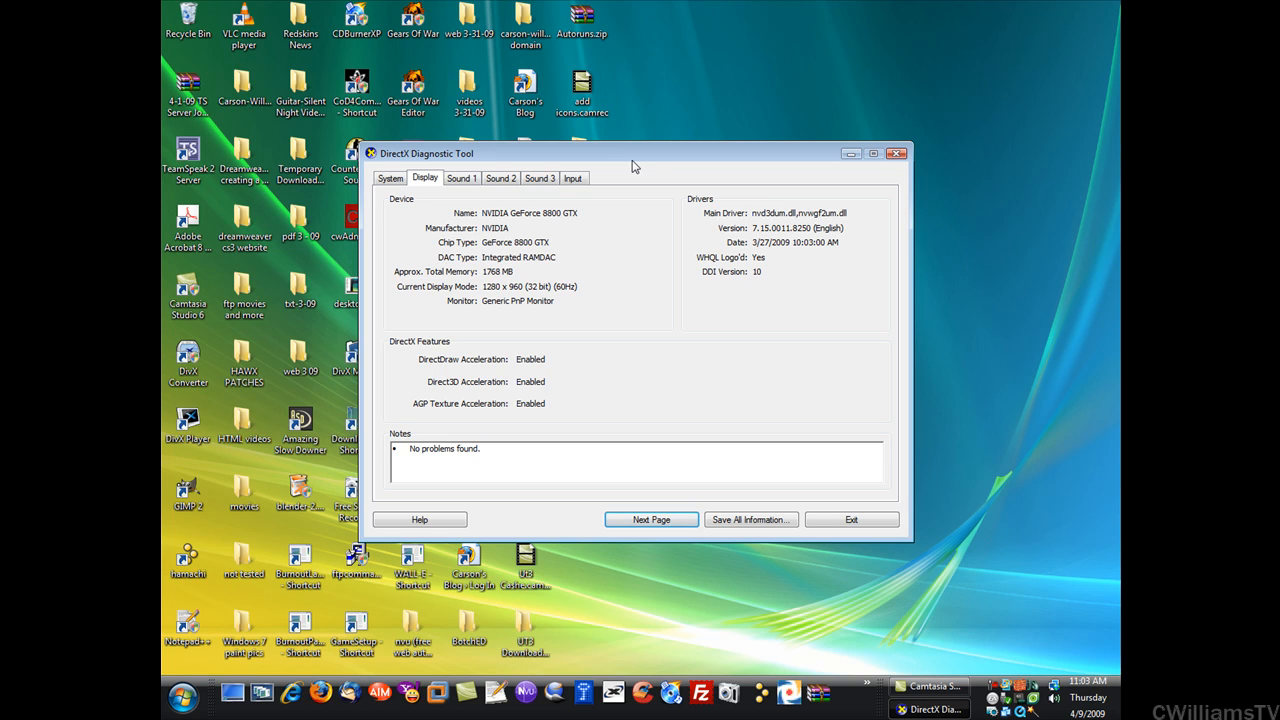
mouse_move(634, 164)
mouse_down()
mouse_move(665, 147)
mouse_move(649, 142)
mouse_up()
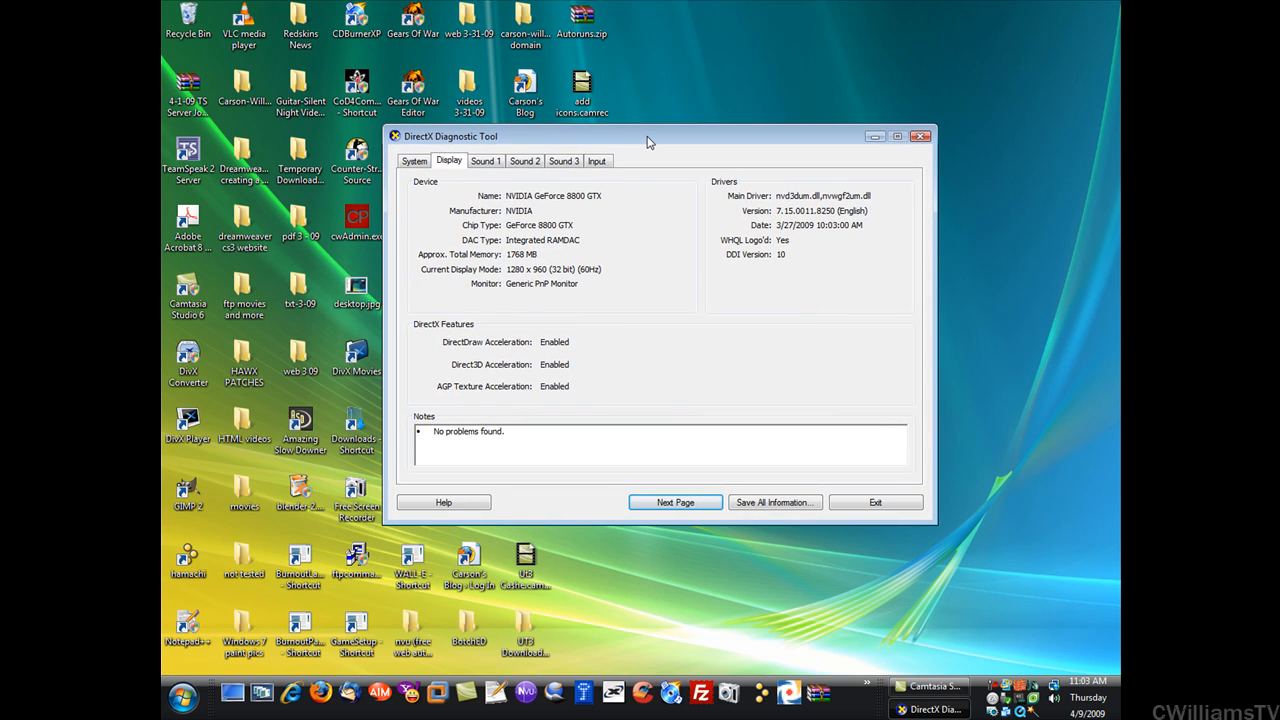
click(875, 502)
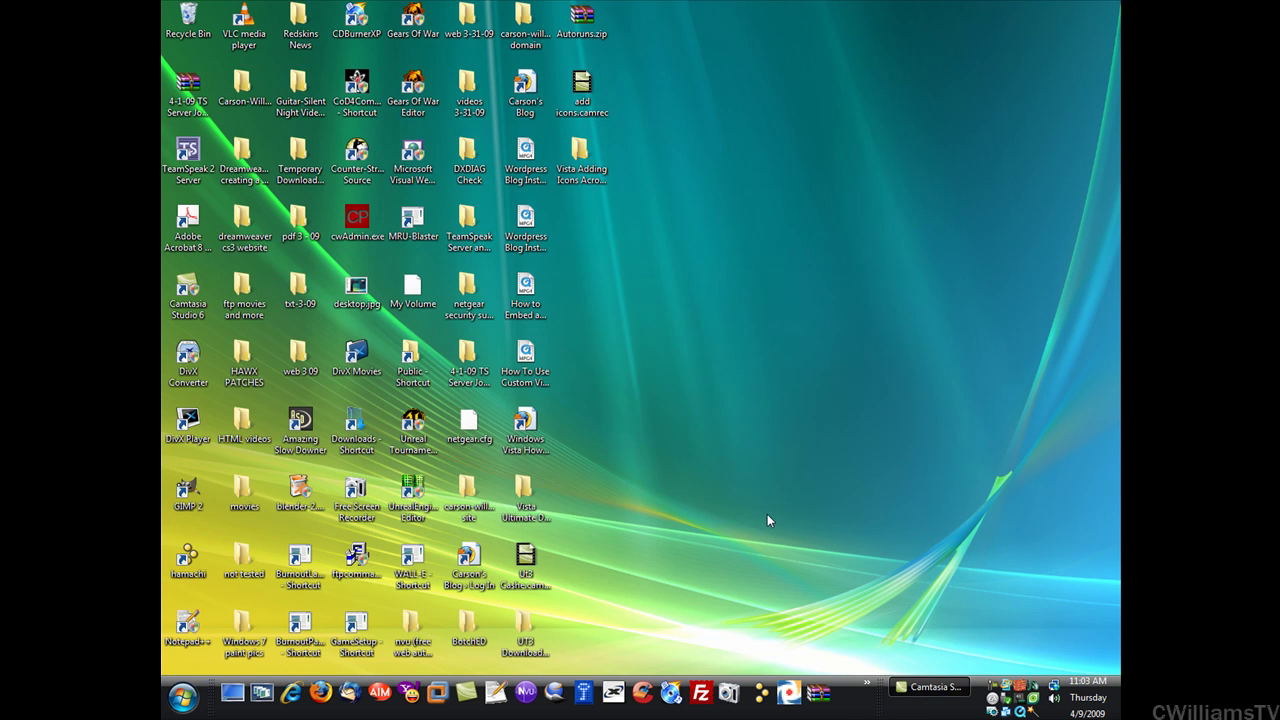
Reach Personalization from the desktop's right-click menu after dismissing the Start launcher.
click(183, 696)
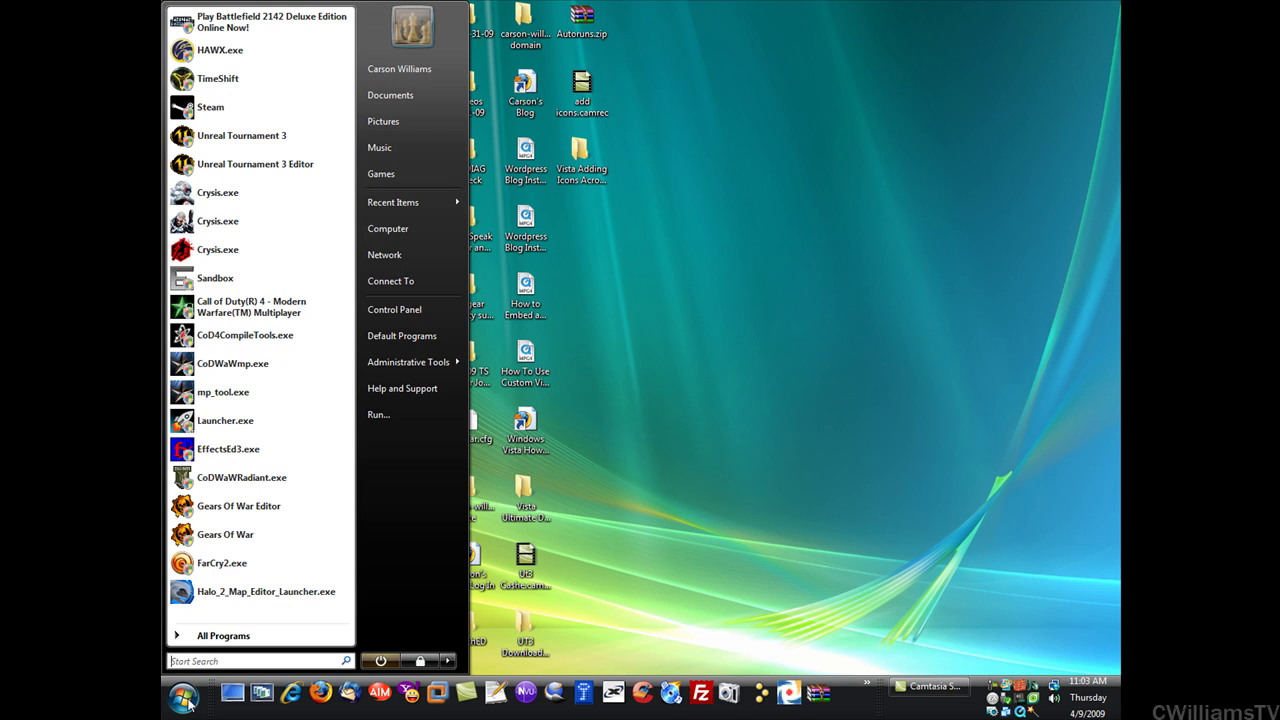
click(700, 408)
right_click(704, 407)
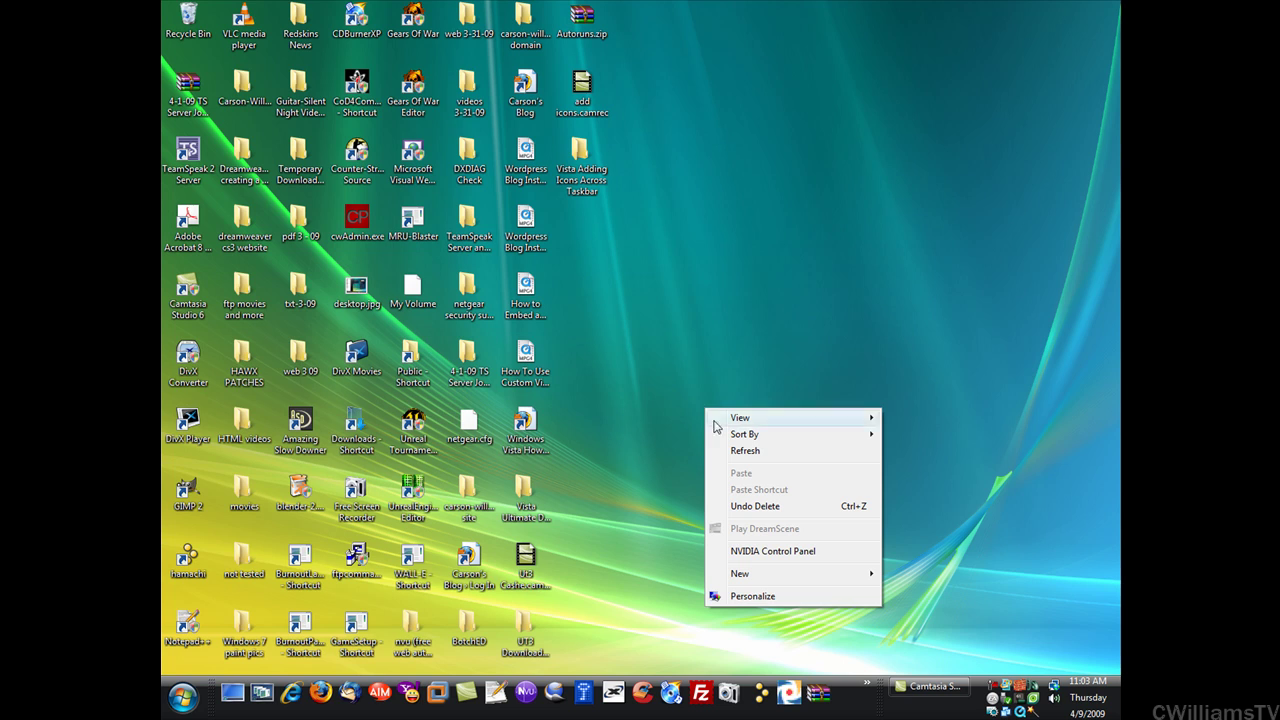
click(768, 598)
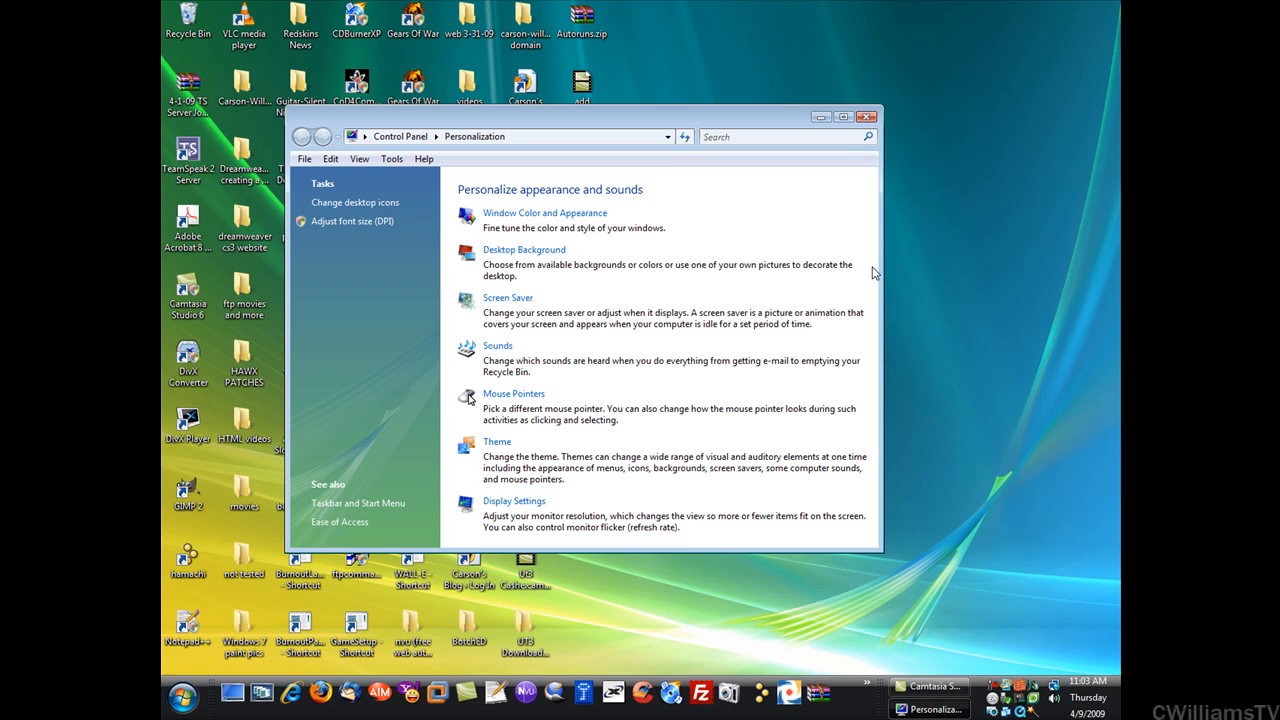
Bring up Display Settings showing the GeForce 8800 GTX at 1280 by 960 and position the window.
click(523, 503)
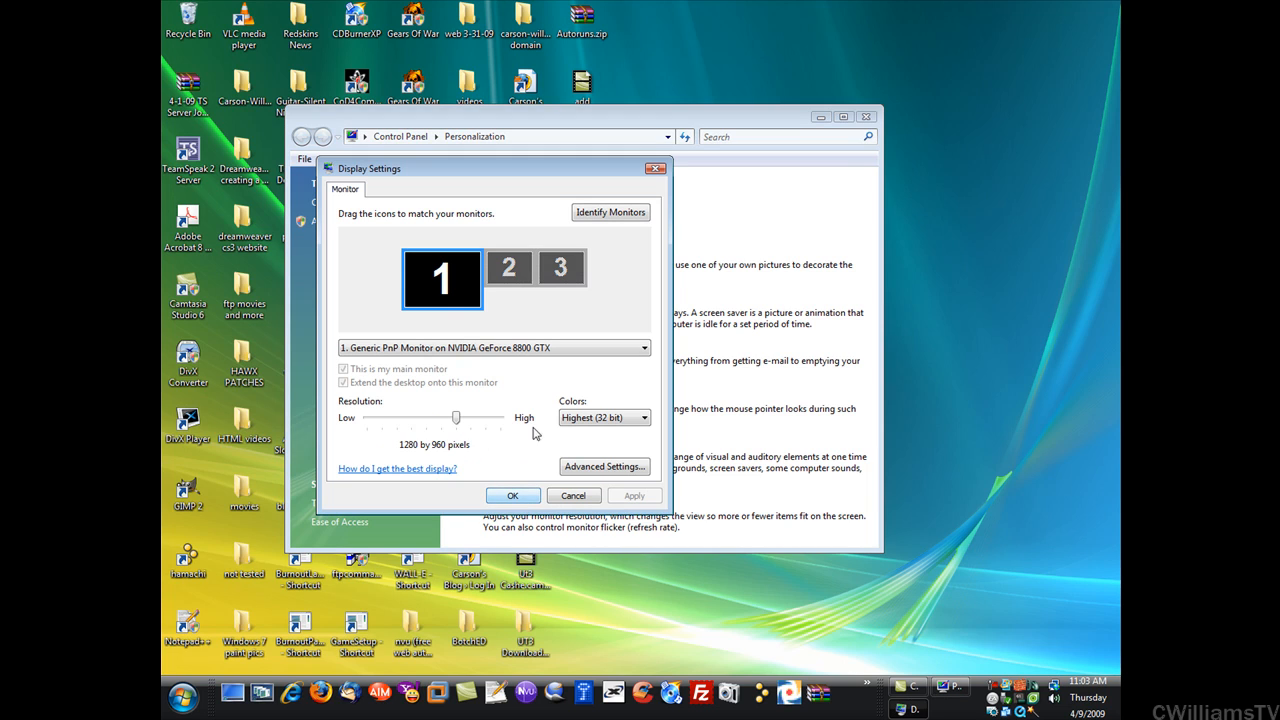
drag(420, 172, 496, 156)
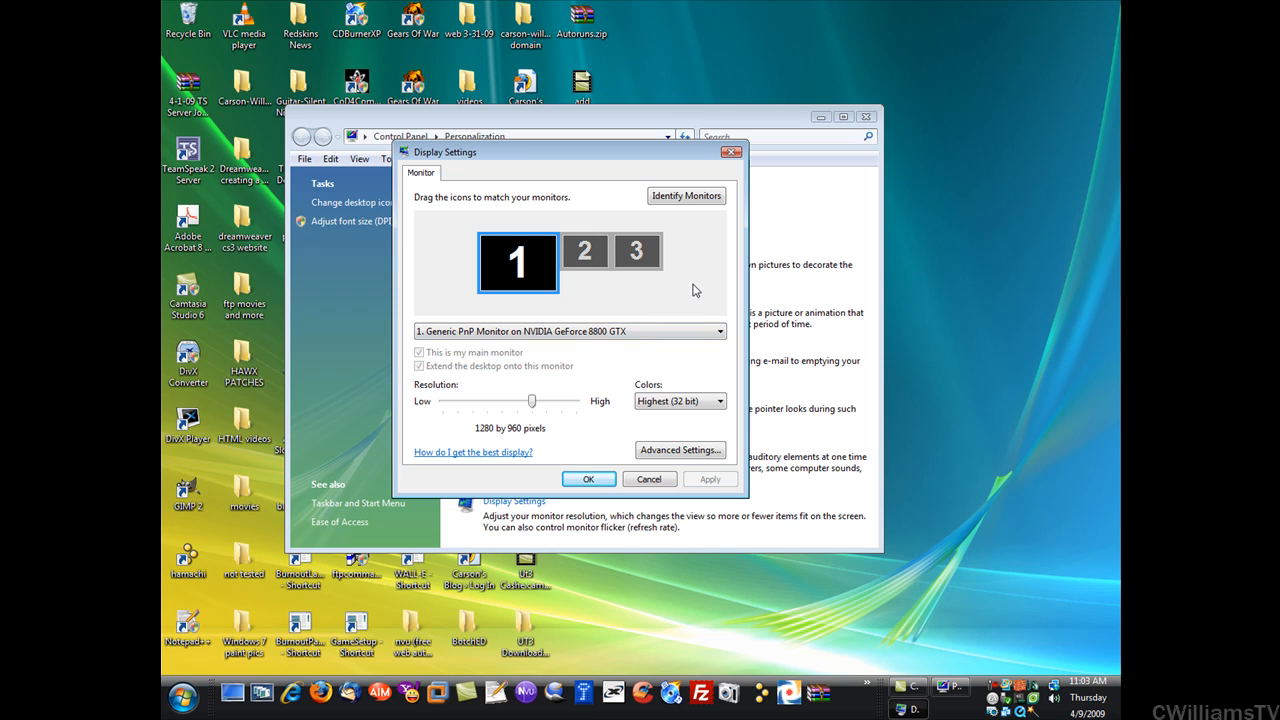
View the Adapter properties listing 768 MB dedicated video memory, then close them.
click(664, 449)
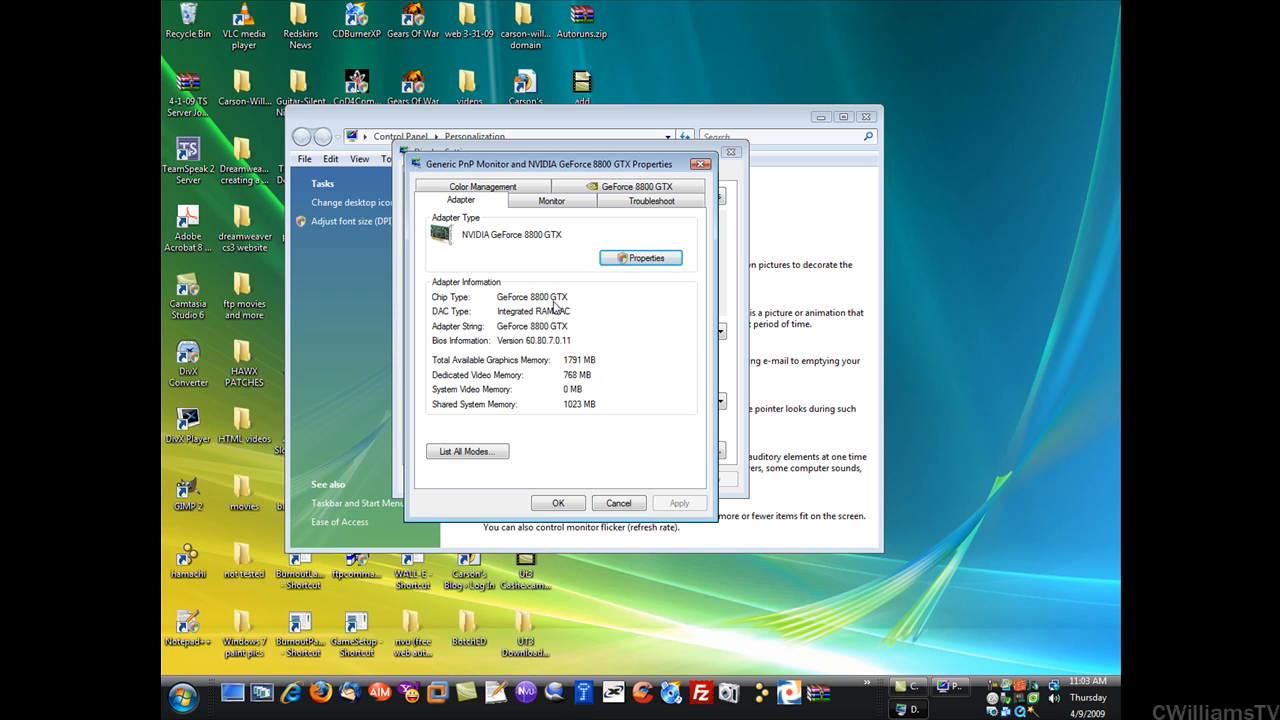
drag(595, 164, 592, 172)
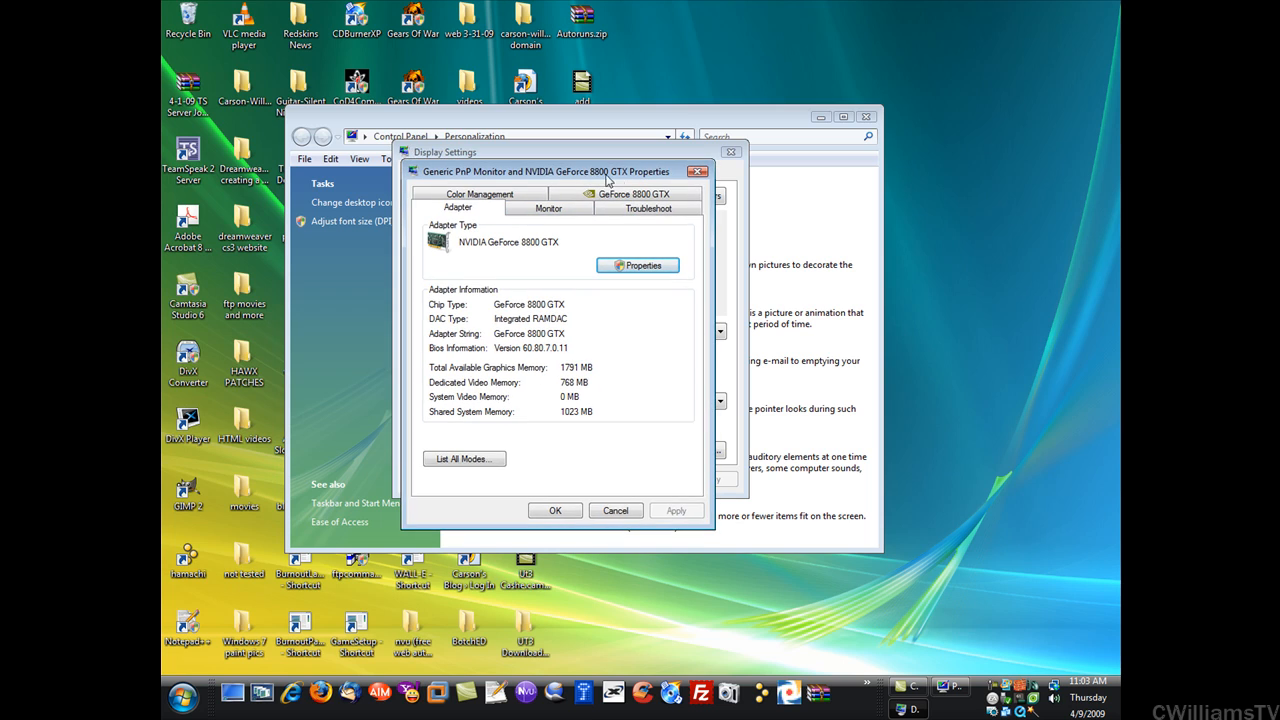
click(697, 176)
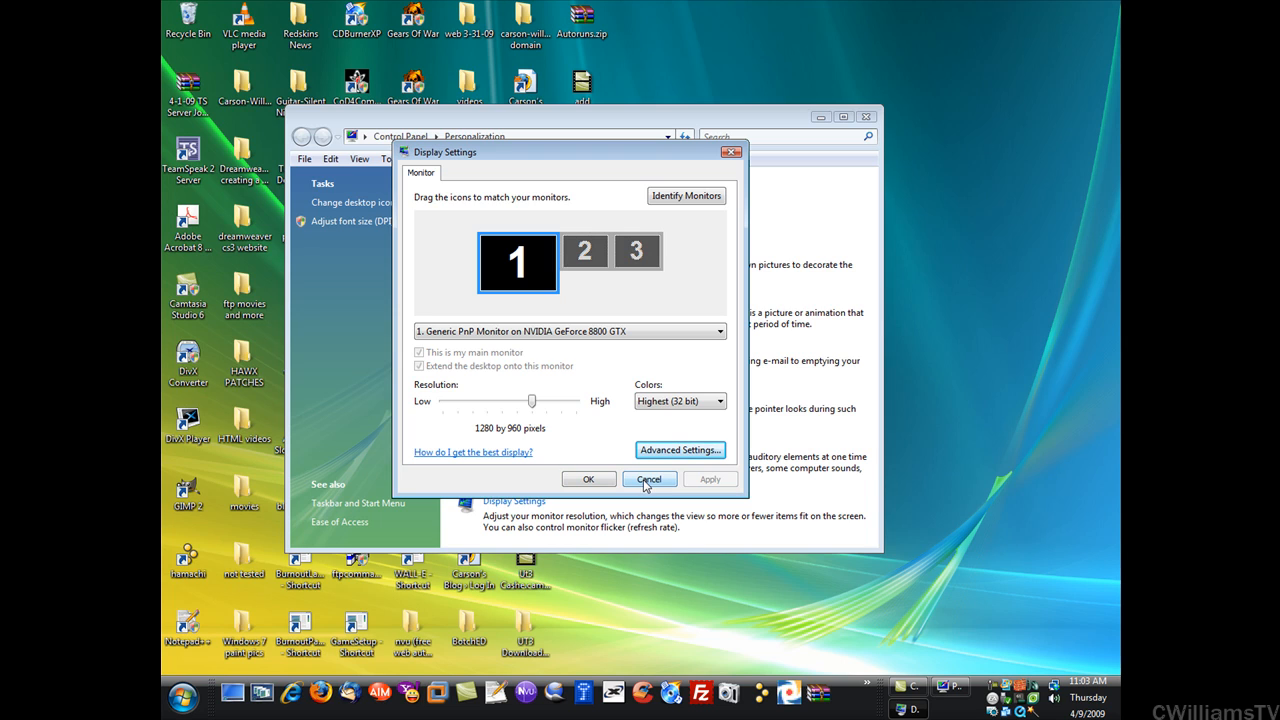
Cancel out of Display Settings and reposition the Personalization window.
click(649, 479)
drag(764, 123, 797, 145)
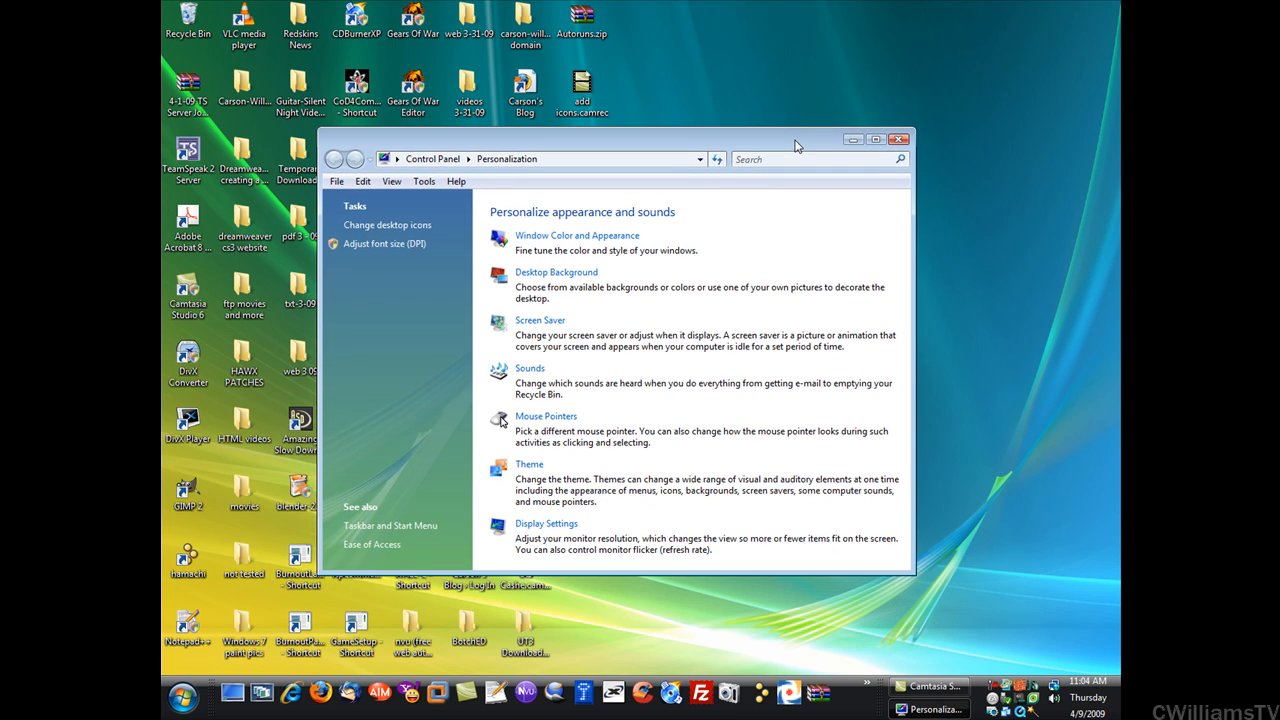